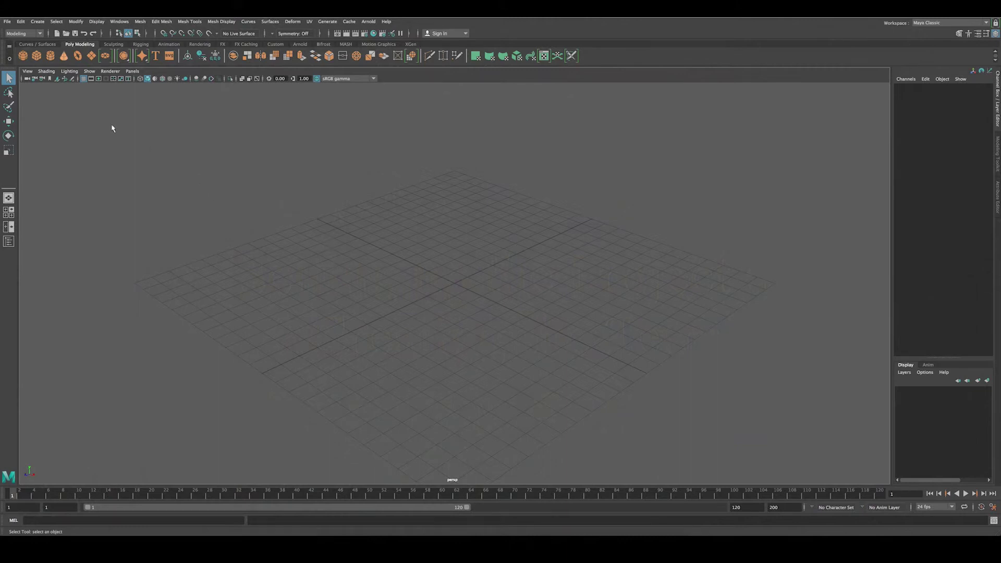
# Step: Start a new Maya project from the Project Window and name it 3DForest
pyautogui.click(8, 22)
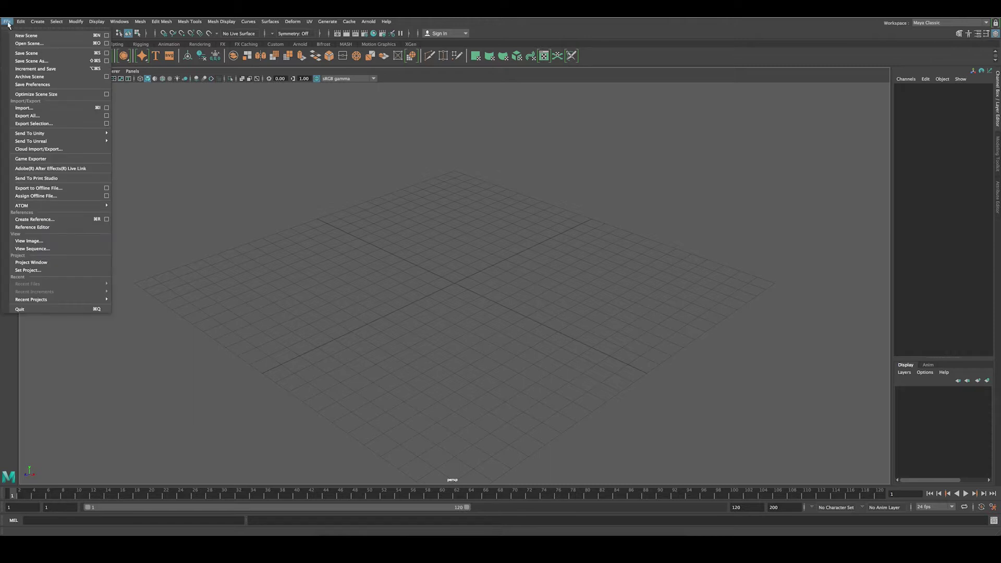
pyautogui.click(29, 265)
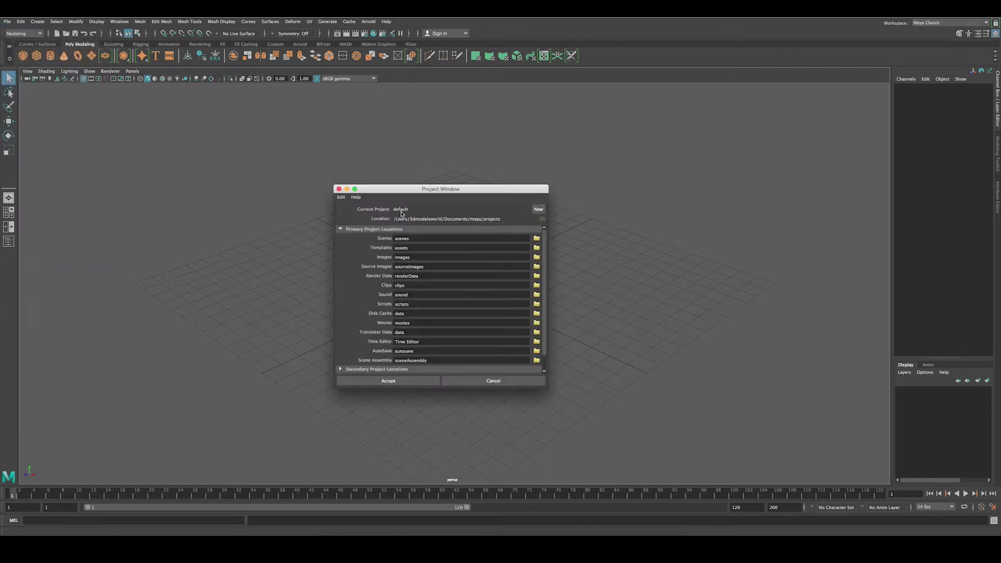
pyautogui.click(538, 209)
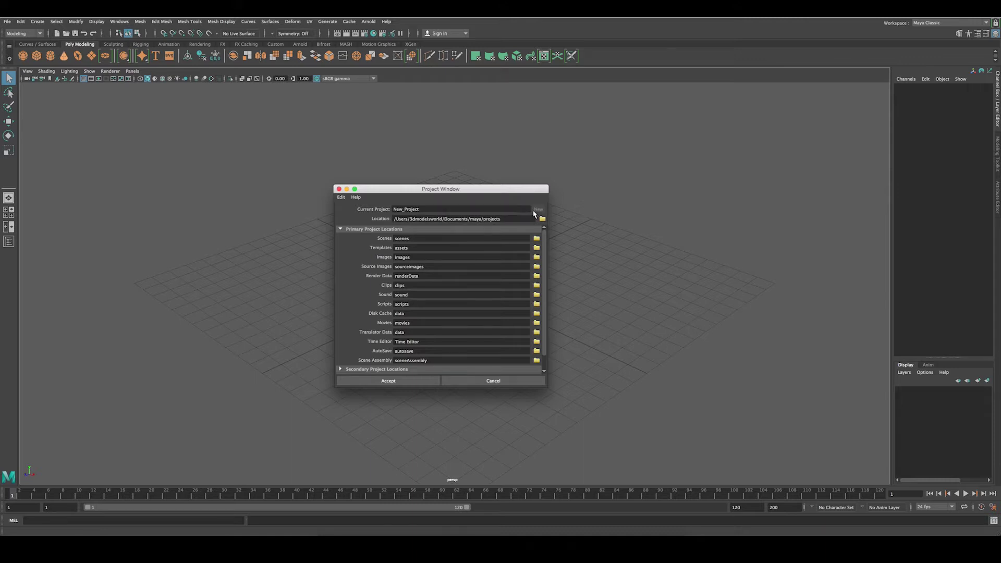
pyautogui.doubleClick(438, 210)
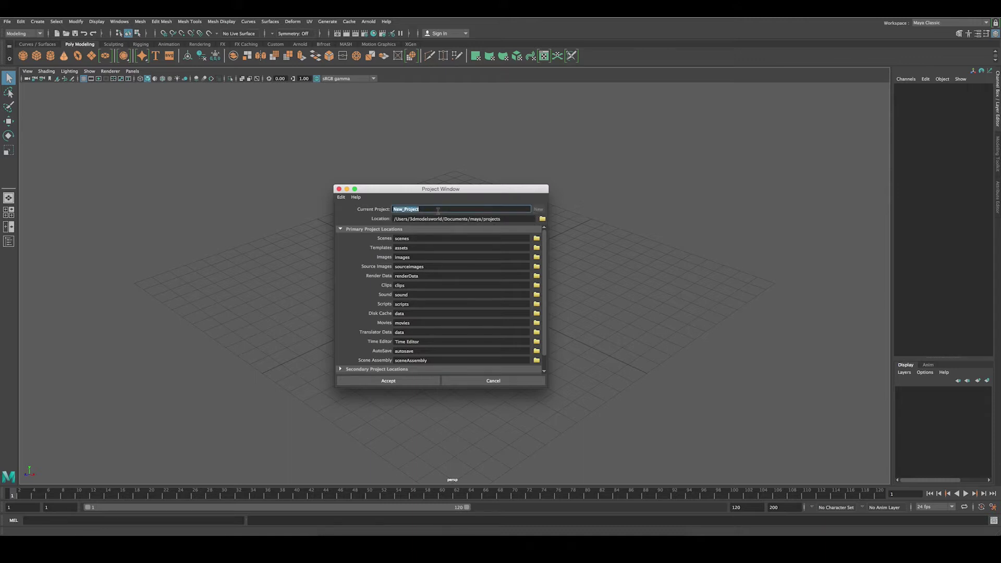
pyautogui.write('3DForest')
pyautogui.click(424, 219)
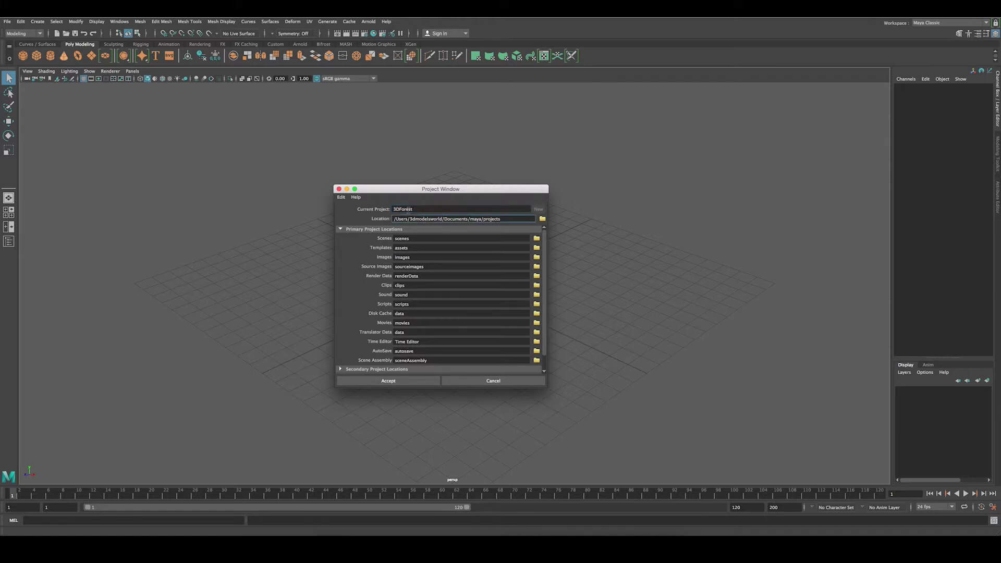
pyautogui.doubleClick(408, 209)
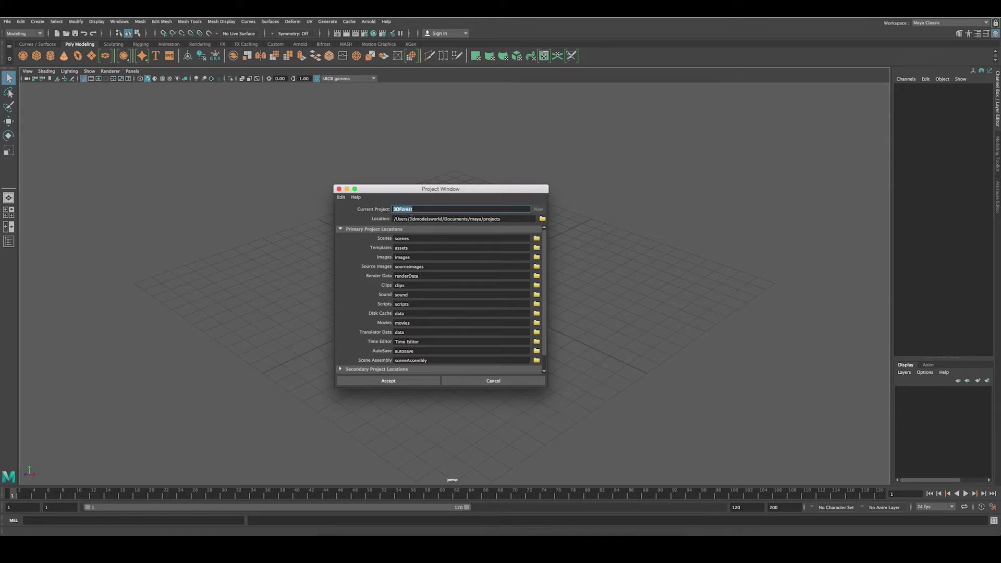
# Step: Set the project location to the Desktop Forest folder and accept the project
pyautogui.click(543, 219)
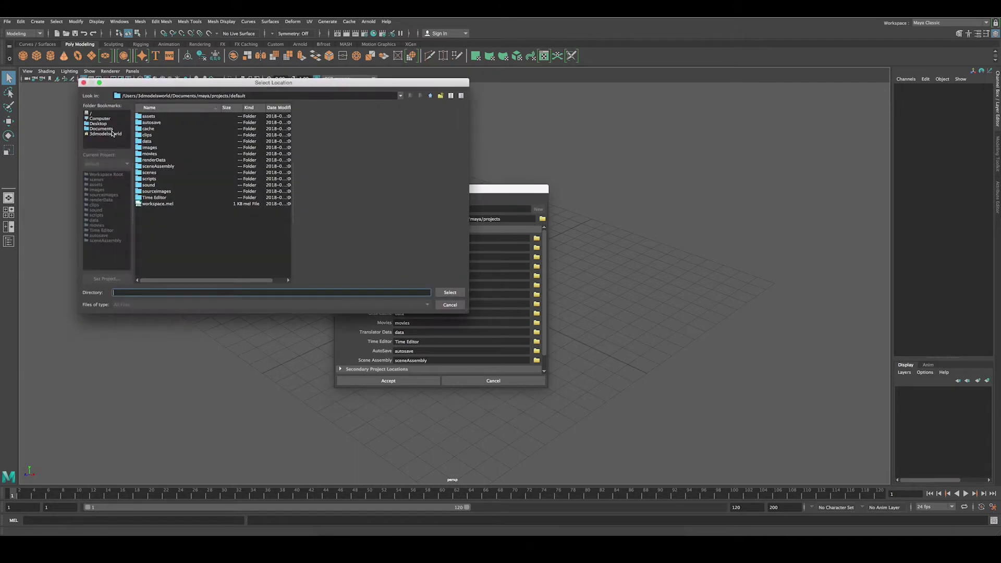
pyautogui.click(104, 124)
pyautogui.click(151, 118)
pyautogui.doubleClick(151, 116)
pyautogui.click(450, 292)
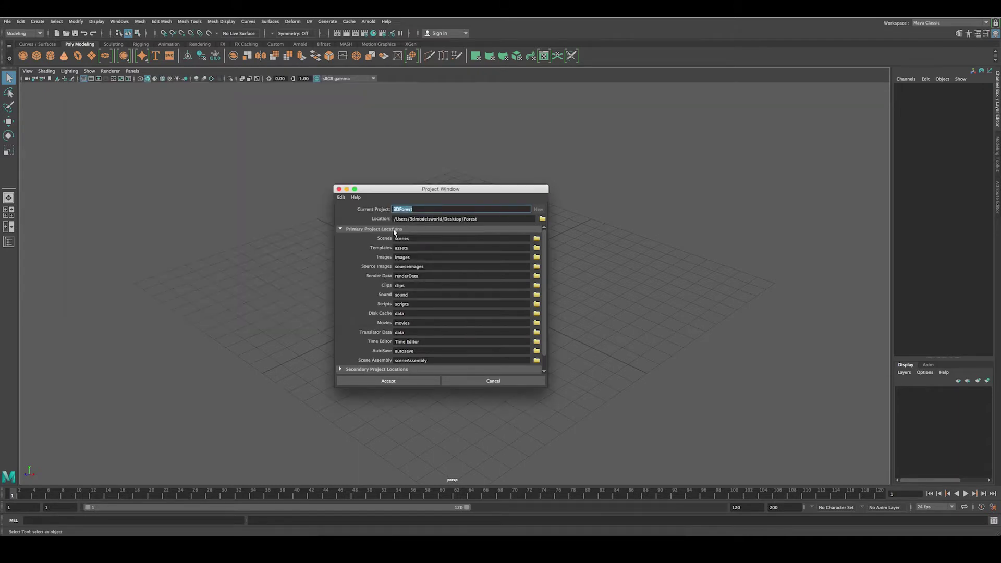
pyautogui.scroll(-1, 442, 226)
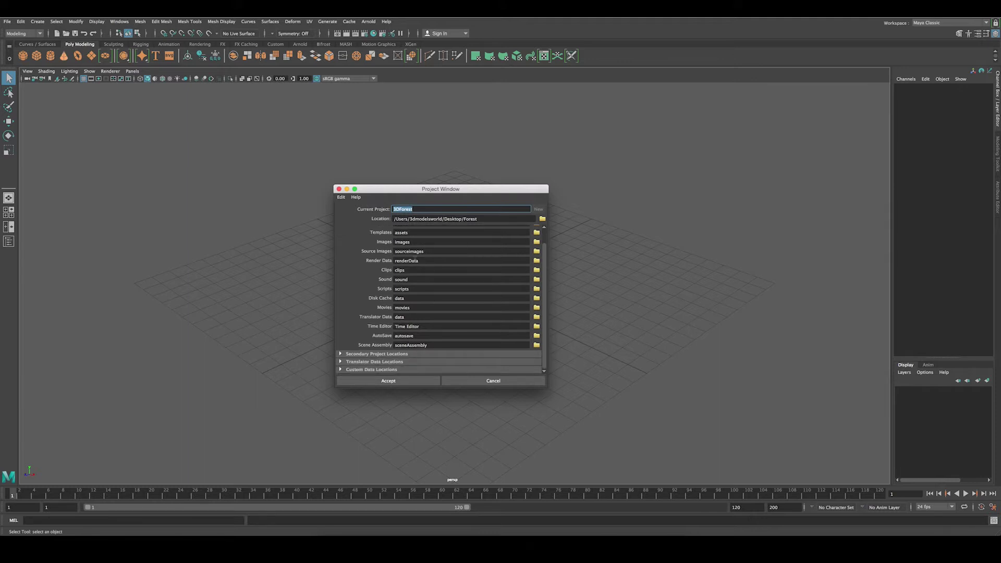
pyautogui.click(399, 381)
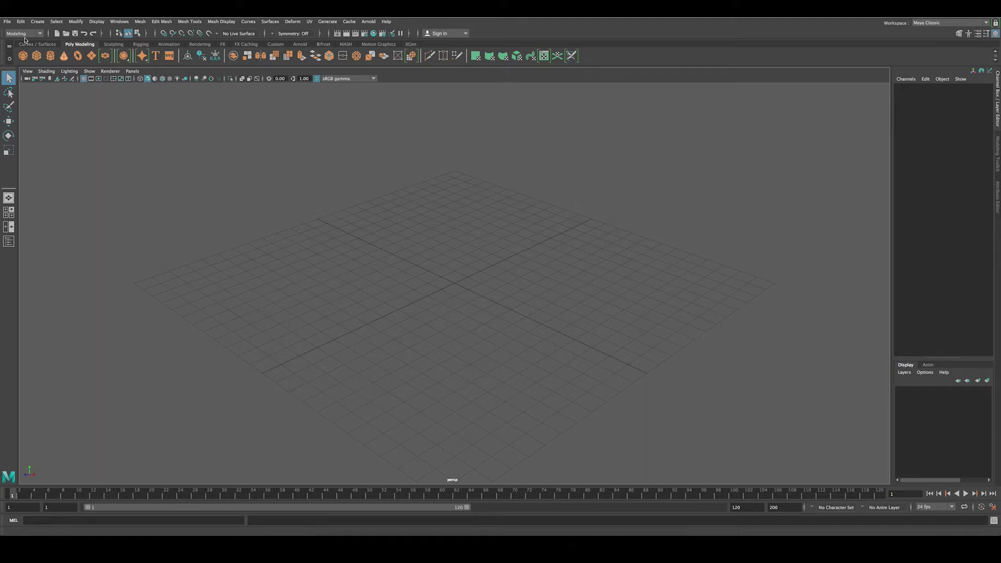
# Step: Quit Maya without saving the current scene
pyautogui.click(28, 9)
pyautogui.click(45, 89)
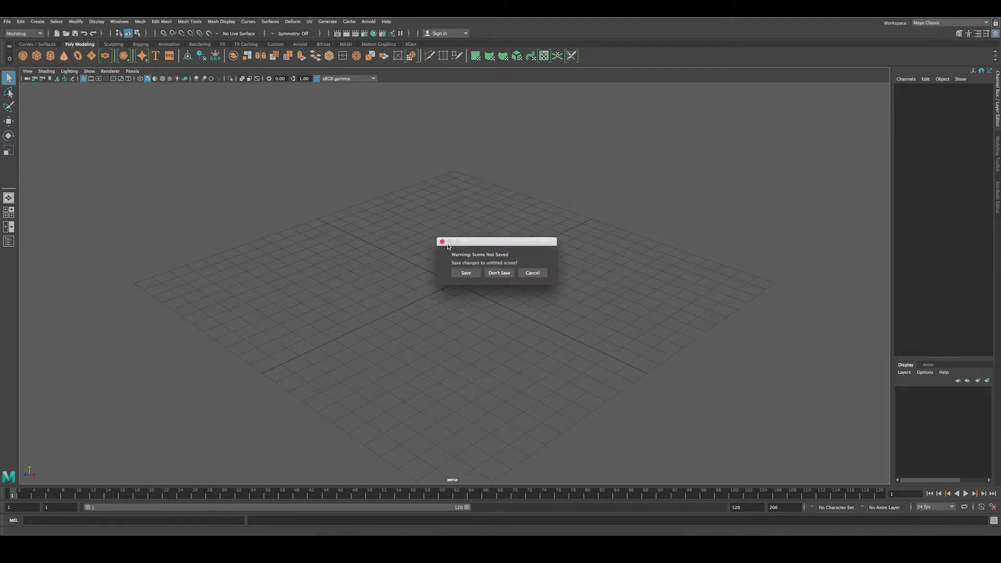
pyautogui.click(501, 273)
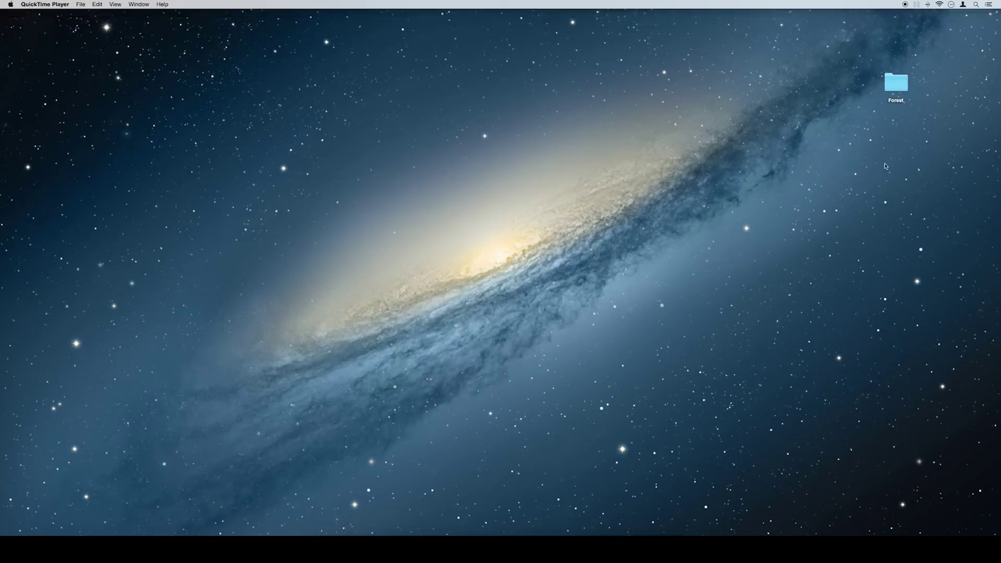
# Step: Browse Forest > 3DForest to check its generated subfolders, then close Finder and launch Google Earth Pro
pyautogui.click(894, 83)
pyautogui.doubleClick(894, 86)
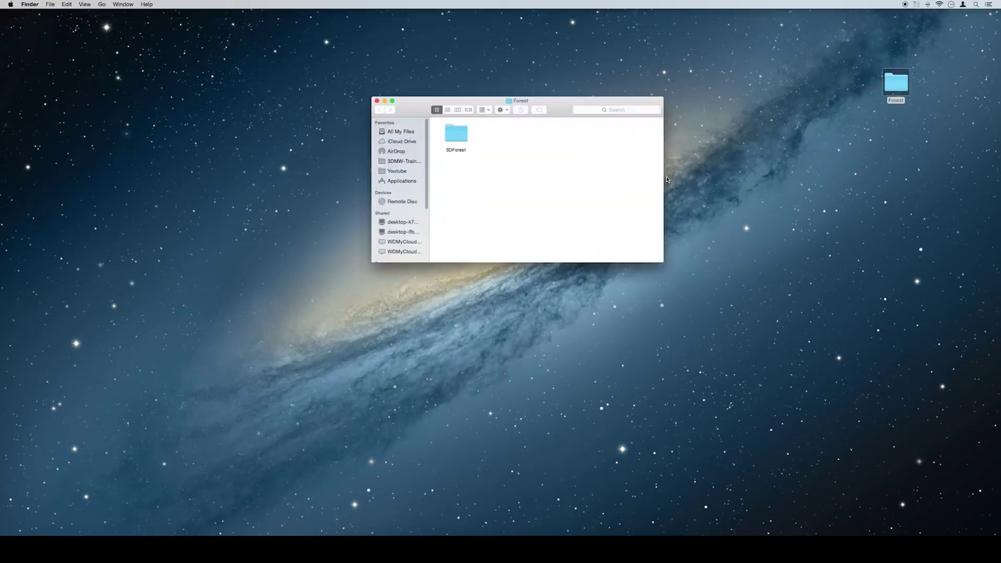
pyautogui.doubleClick(441, 136)
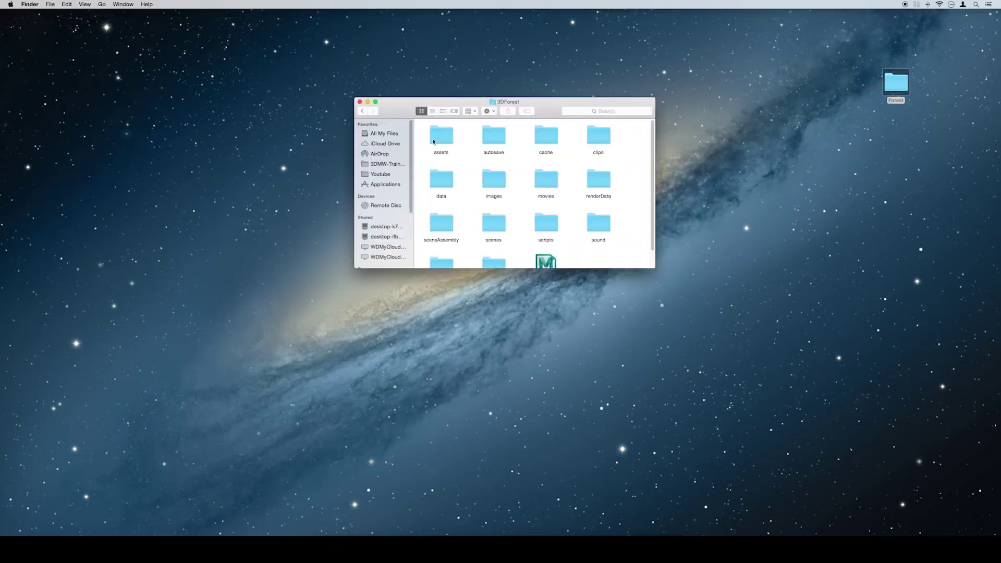
pyautogui.scroll(-1, 463, 186)
pyautogui.scroll(1, 463, 186)
pyautogui.scroll(-1, 570, 208)
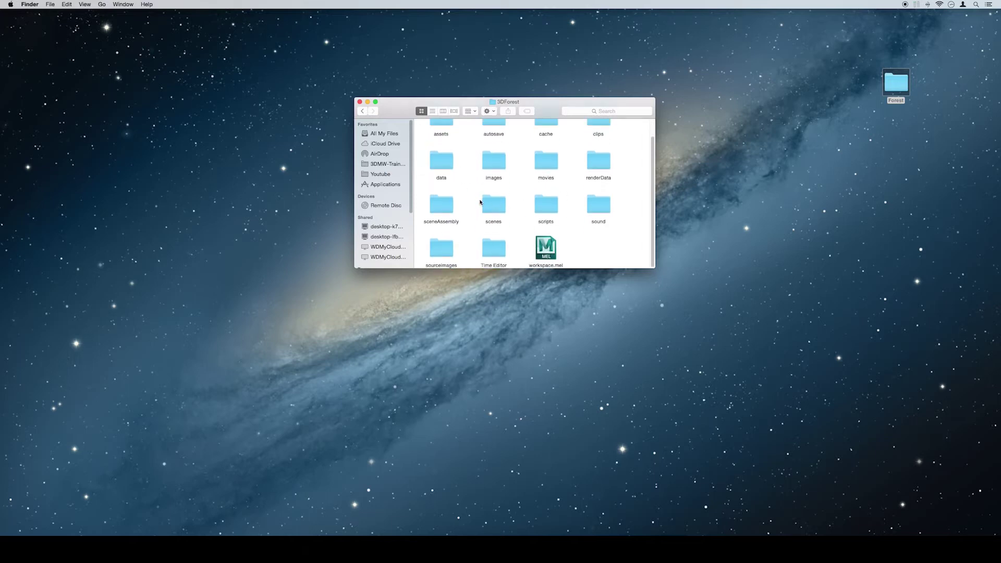
pyautogui.scroll(1, 480, 202)
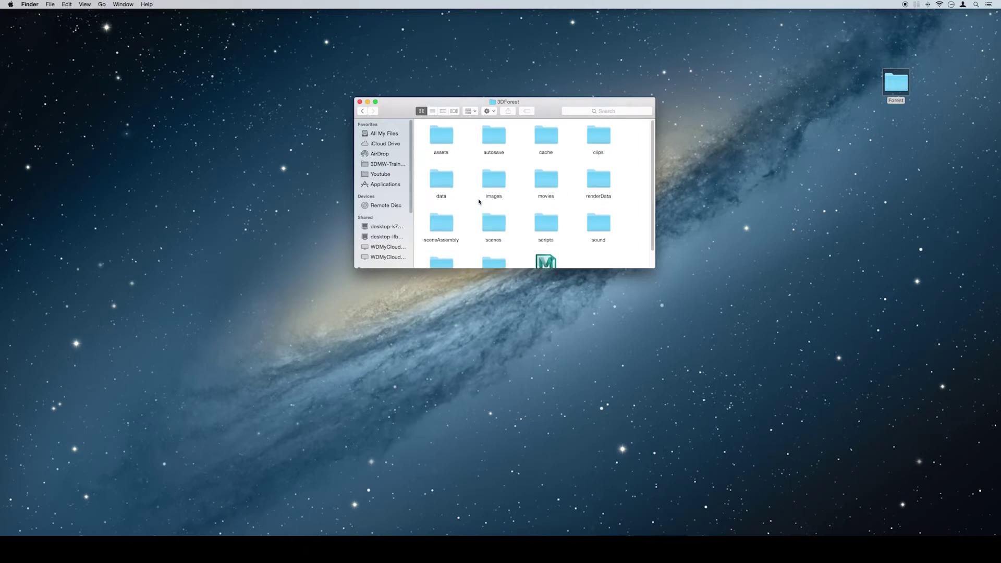
pyautogui.click(359, 103)
pyautogui.click(547, 531)
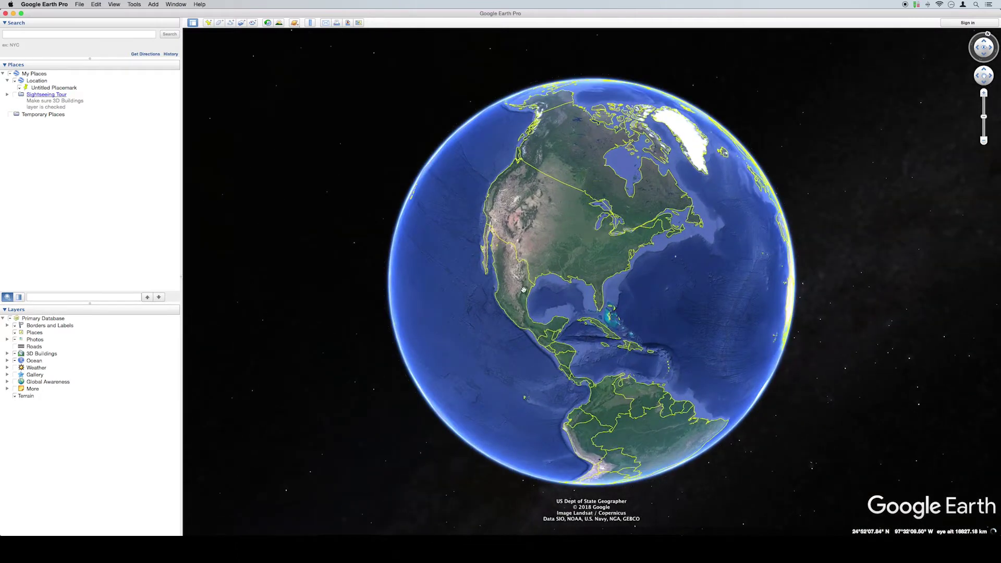
# Step: Search for Grand Canyon and fly to 'Grand Canyon, Arizona, USA'
pyautogui.moveTo(524, 290); pyautogui.dragTo(500, 238)
pyautogui.scroll(5, 549, 304)
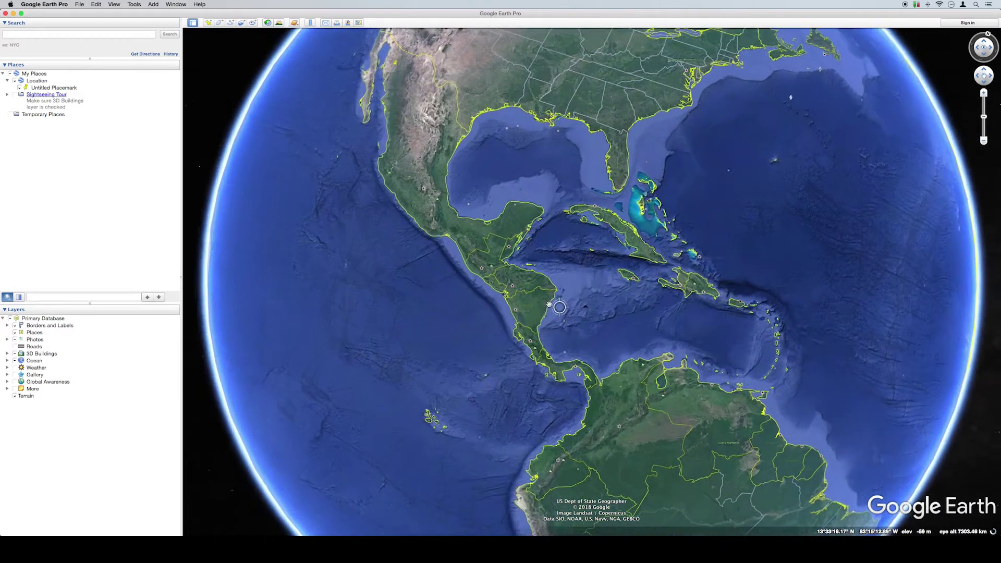
pyautogui.scroll(5, 549, 304)
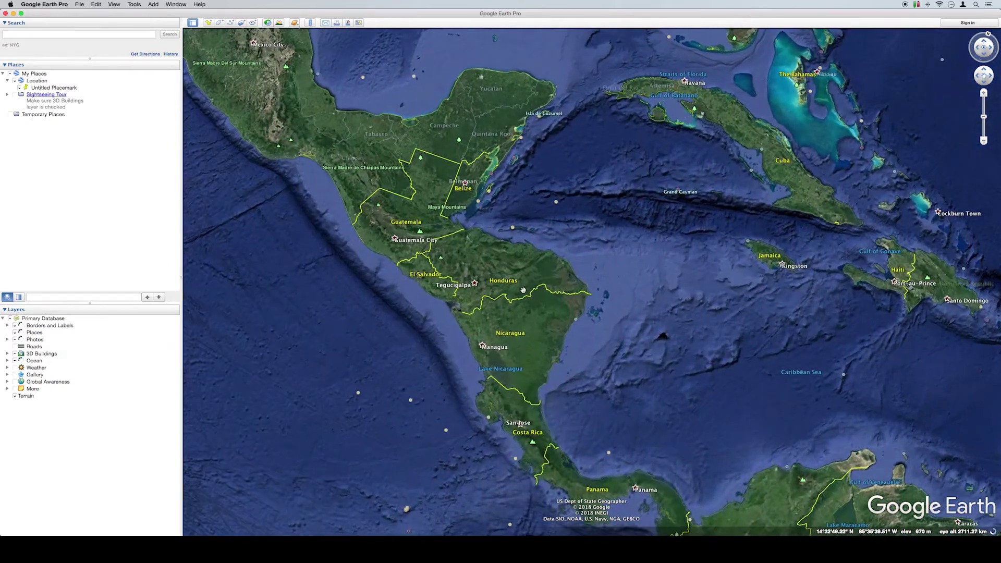
pyautogui.moveTo(523, 290); pyautogui.dragTo(664, 402)
pyautogui.click(66, 35)
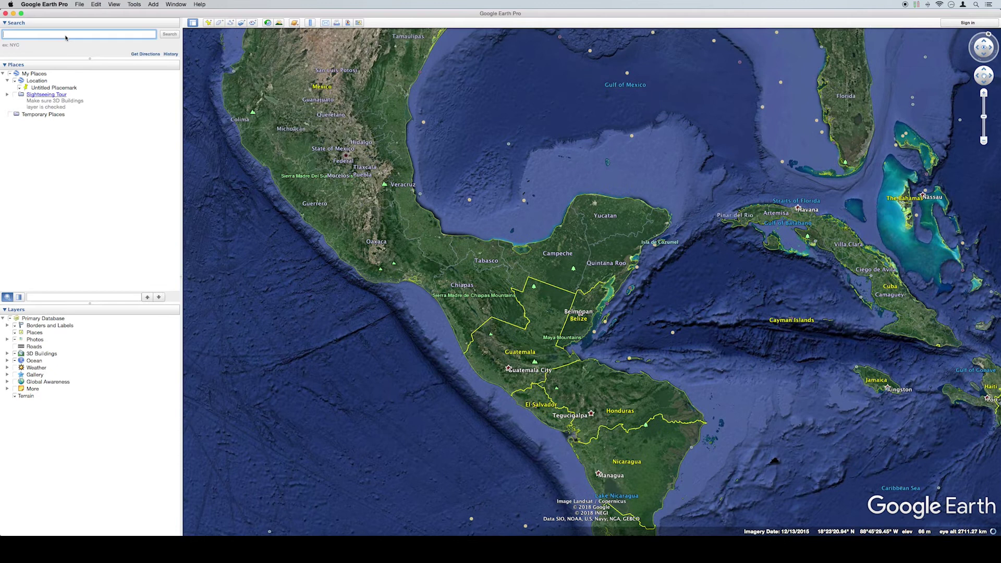
pyautogui.write('grand')
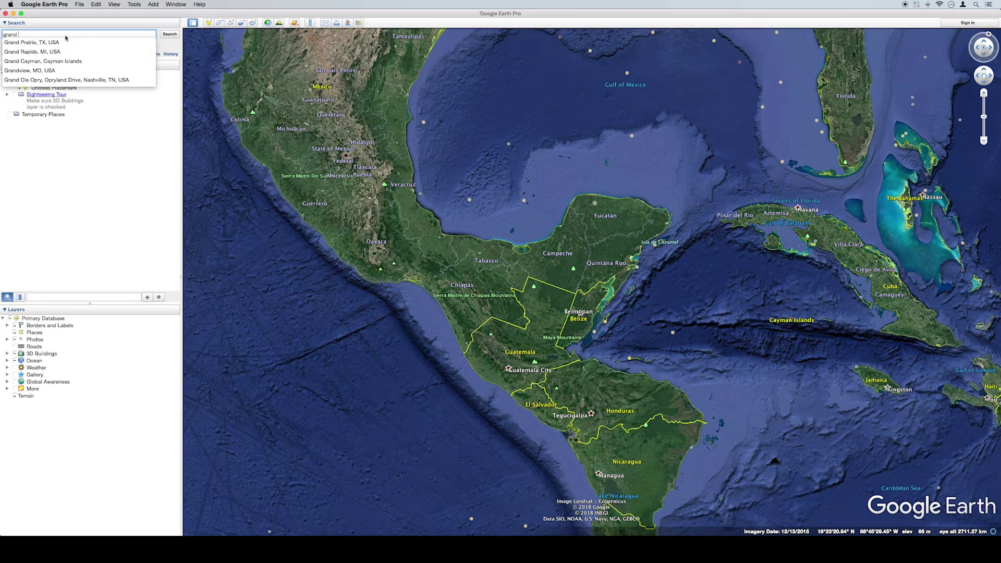
pyautogui.write(' cany')
pyautogui.click(65, 42)
pyautogui.click(170, 35)
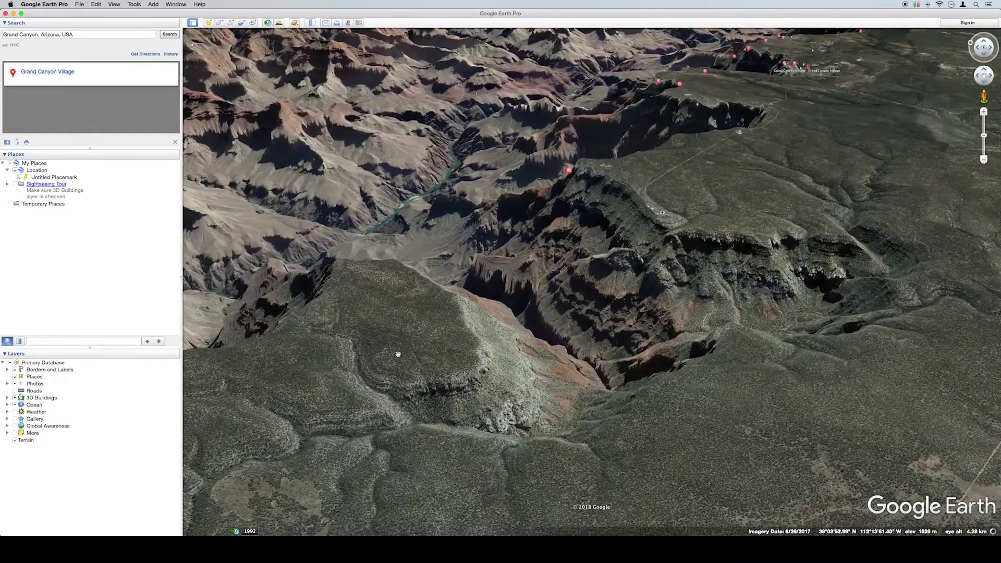
# Step: Zoom toward Grand Canyon Village, rotate the terrain, and tilt up to show the horizon
pyautogui.scroll(-5, 466, 334)
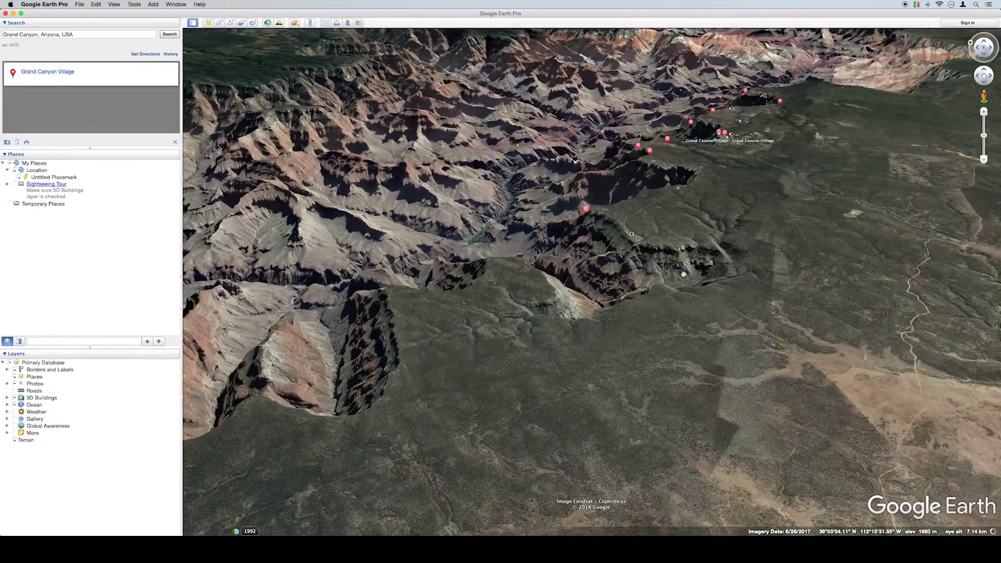
pyautogui.moveTo(742, 187); pyautogui.dragTo(491, 217)
pyautogui.scroll(3, 474, 292)
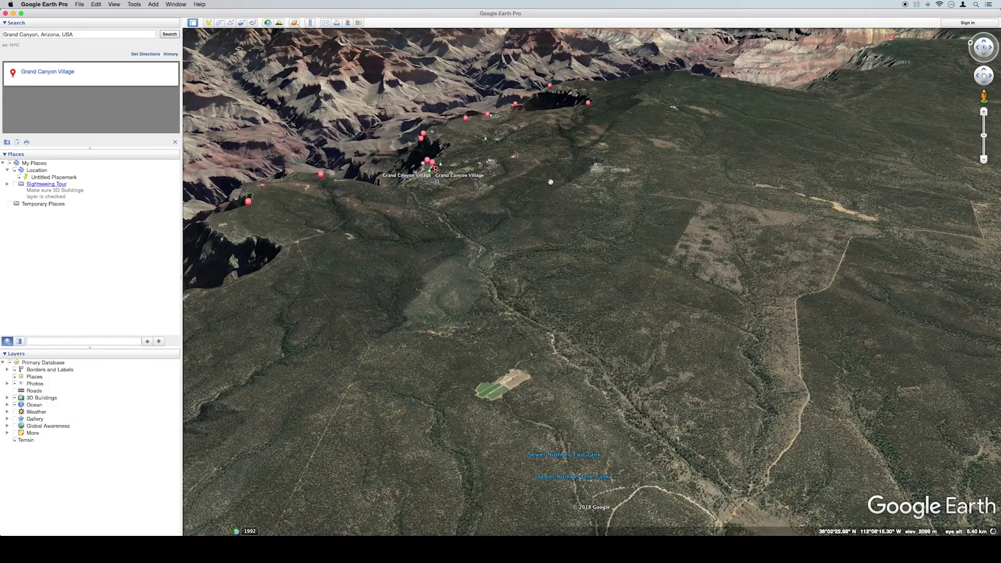
pyautogui.moveTo(443, 229); pyautogui.dragTo(515, 230, button='middle')
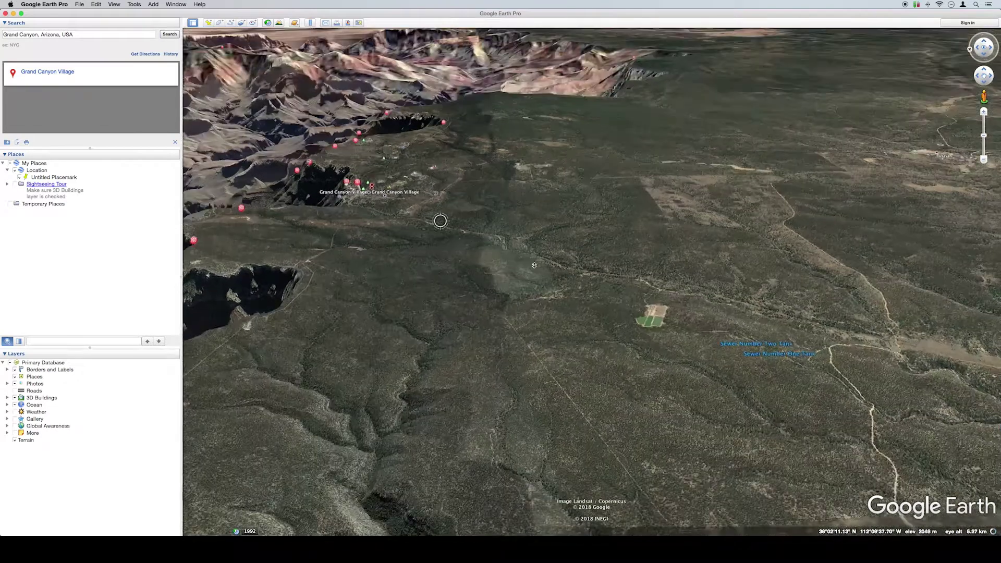
pyautogui.moveTo(534, 265); pyautogui.dragTo(396, 252, button='middle')
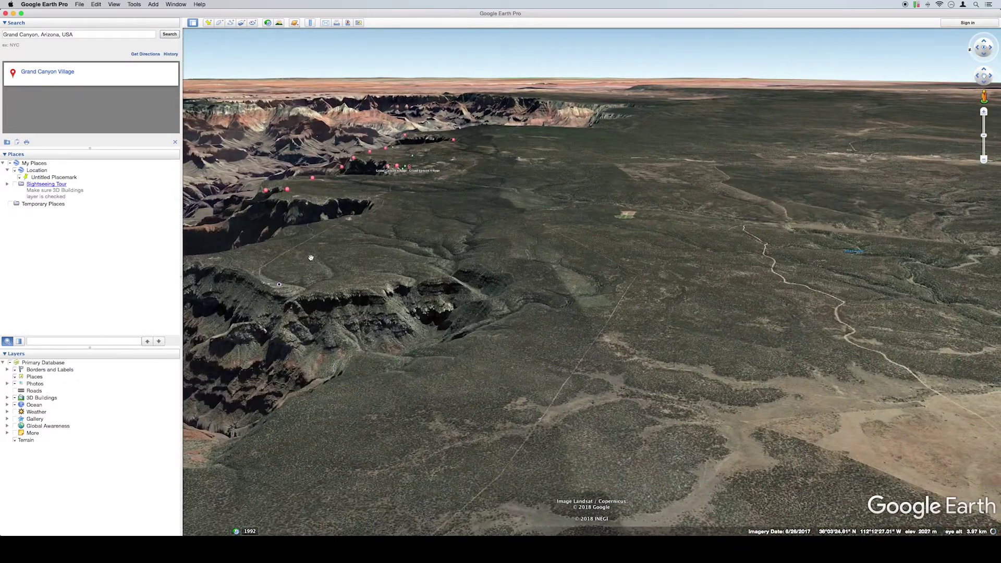
# Step: Clear the search text and fly to the Untitled Placemark on the terrain
pyautogui.click(130, 34)
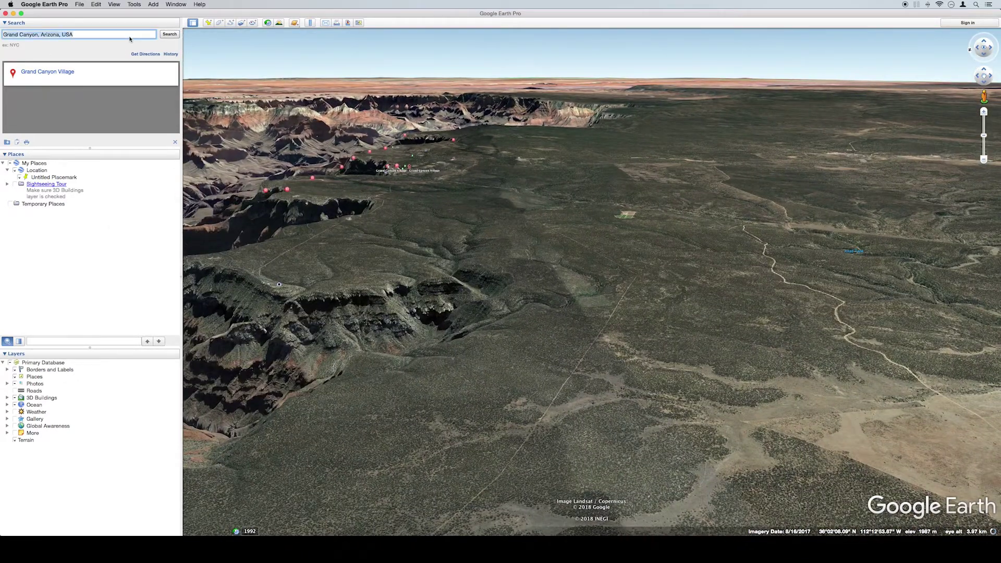
pyautogui.press('BackSpace')
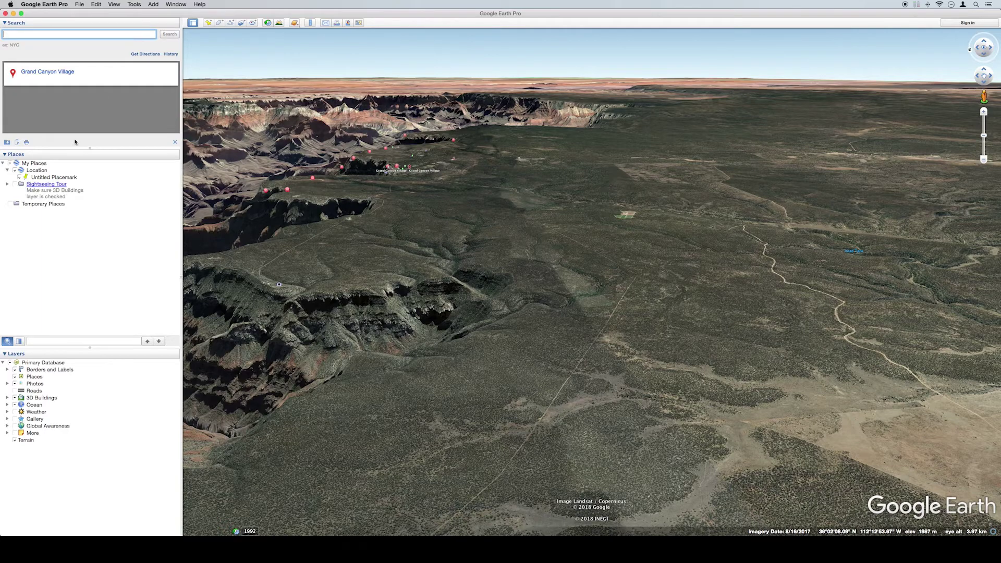
pyautogui.doubleClick(51, 177)
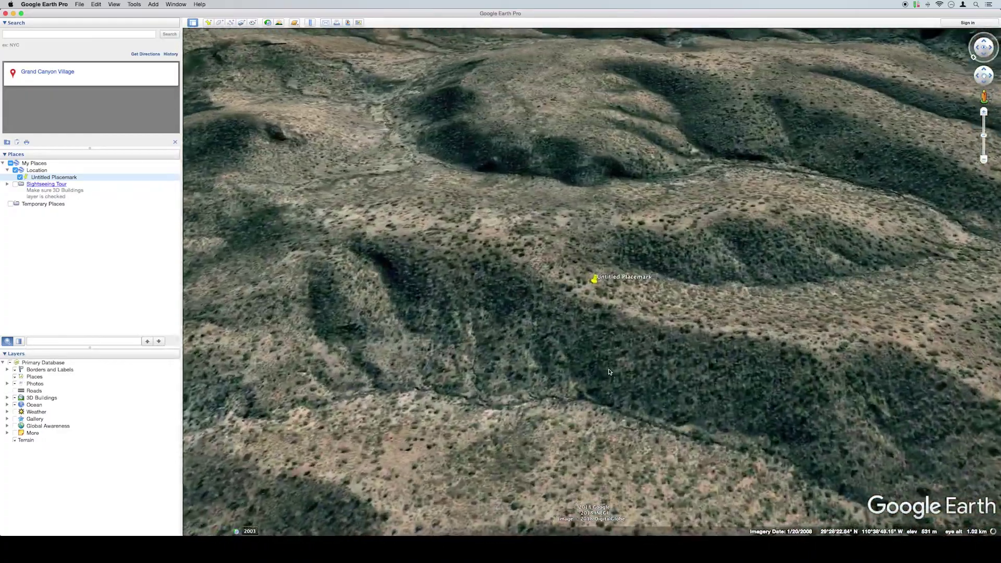
pyautogui.moveTo(610, 372); pyautogui.dragTo(587, 342)
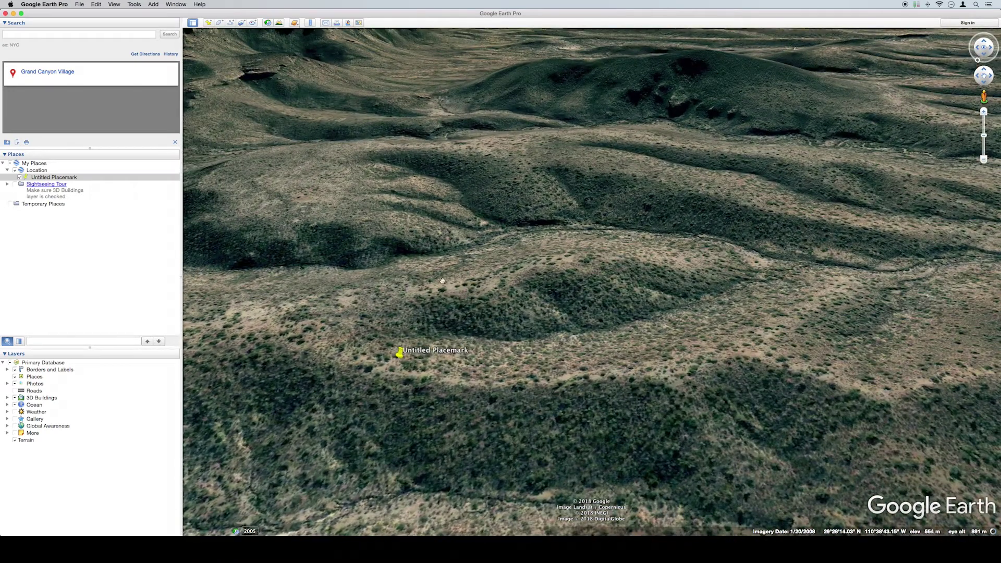
pyautogui.moveTo(386, 282); pyautogui.dragTo(413, 272)
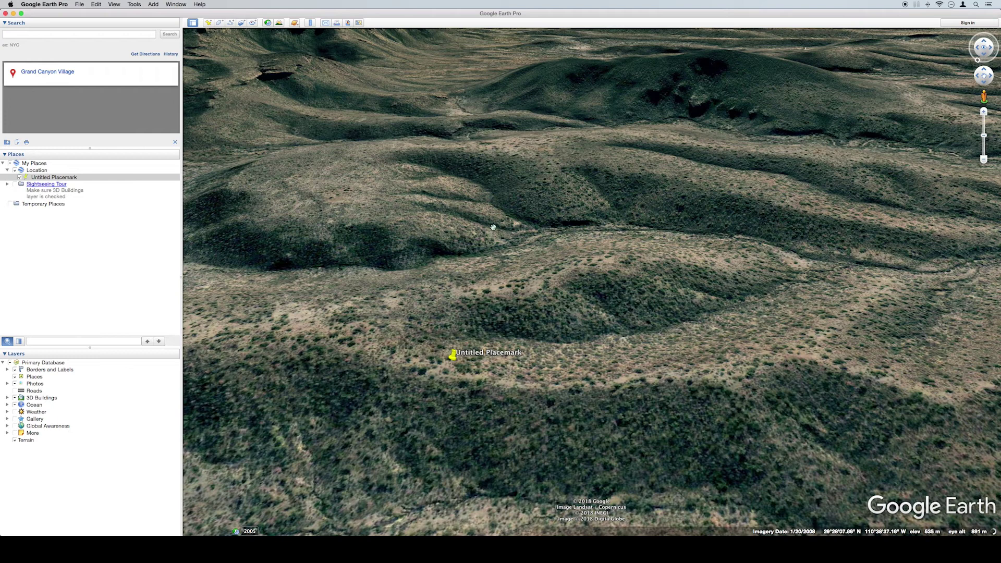
pyautogui.scroll(3, 491, 227)
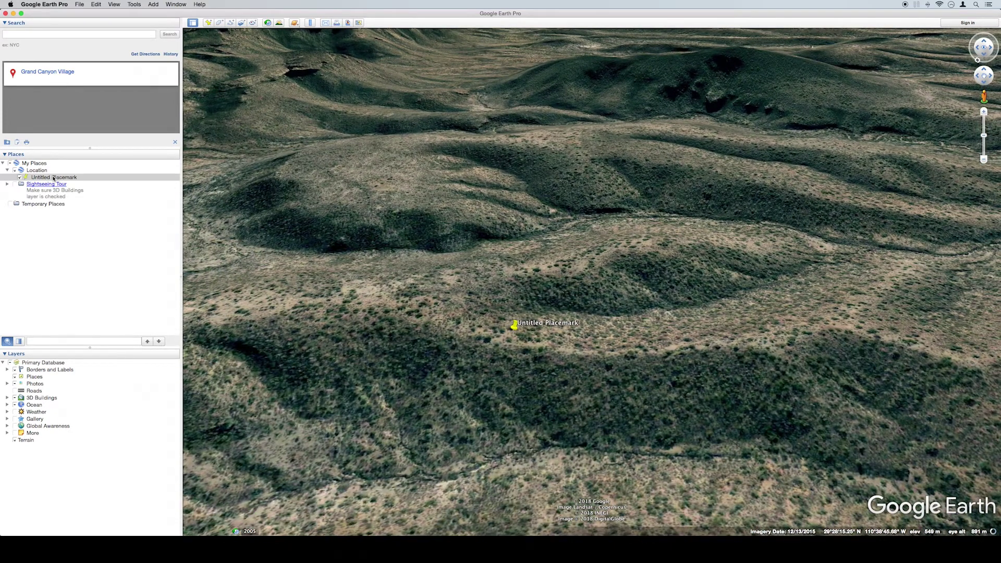
# Step: Delete the Untitled Placemark and drag the view to frame the hills
pyautogui.rightClick(54, 179)
pyautogui.click(67, 208)
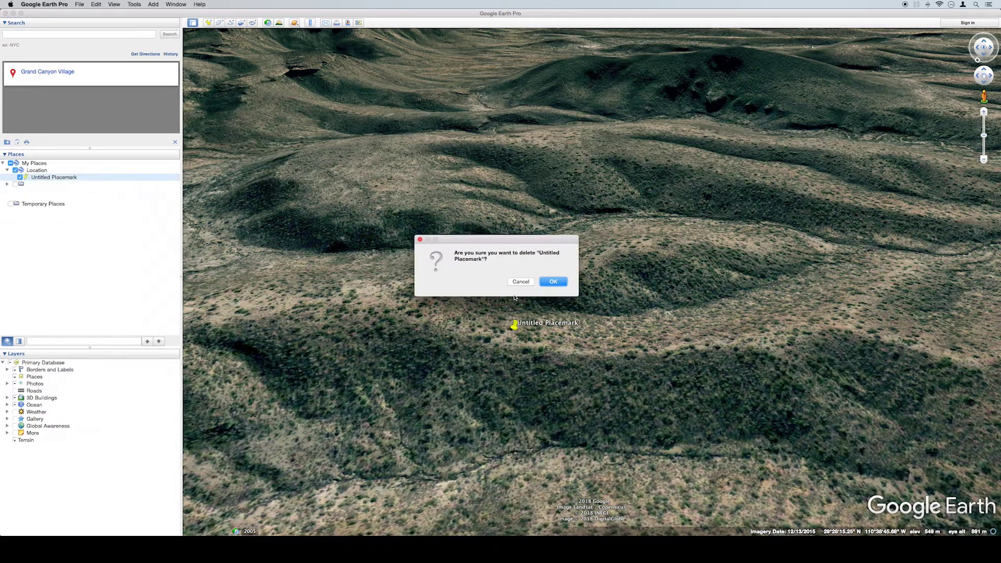
pyautogui.click(542, 283)
pyautogui.moveTo(527, 292); pyautogui.dragTo(504, 274)
pyautogui.moveTo(543, 231); pyautogui.dragTo(506, 347)
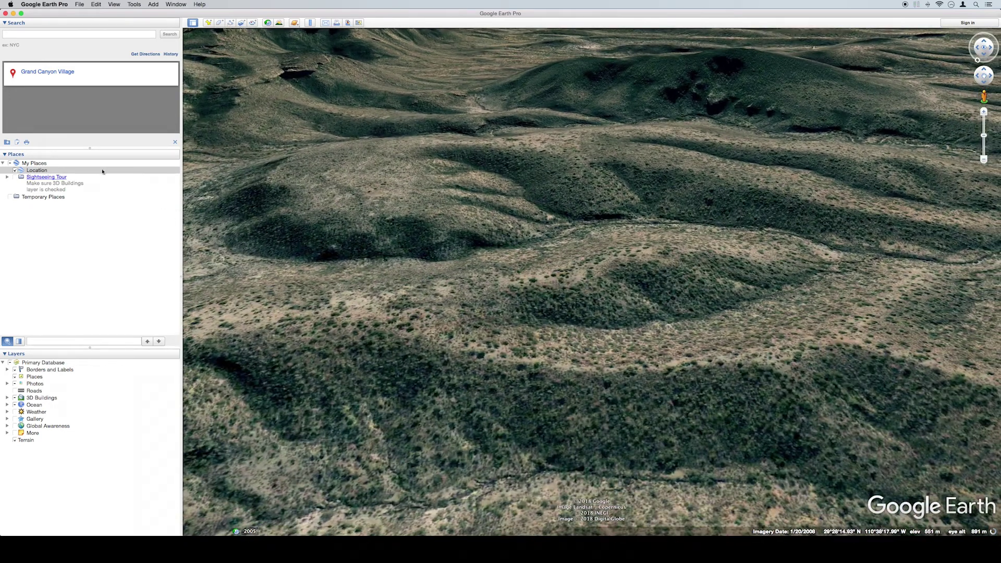
# Step: Add a new placemark at the view centre and inspect its latitude and longitude values
pyautogui.click(208, 23)
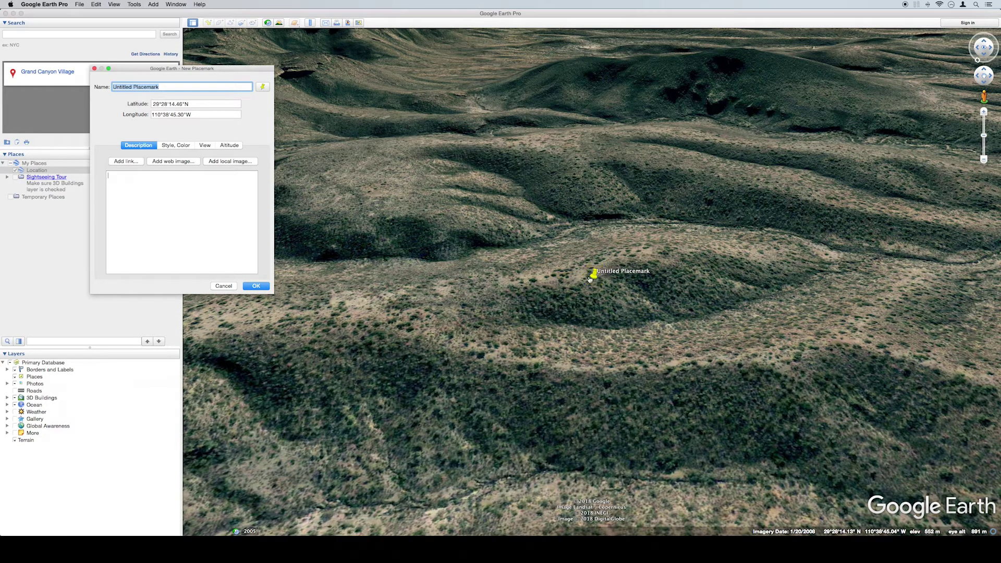
pyautogui.click(186, 104)
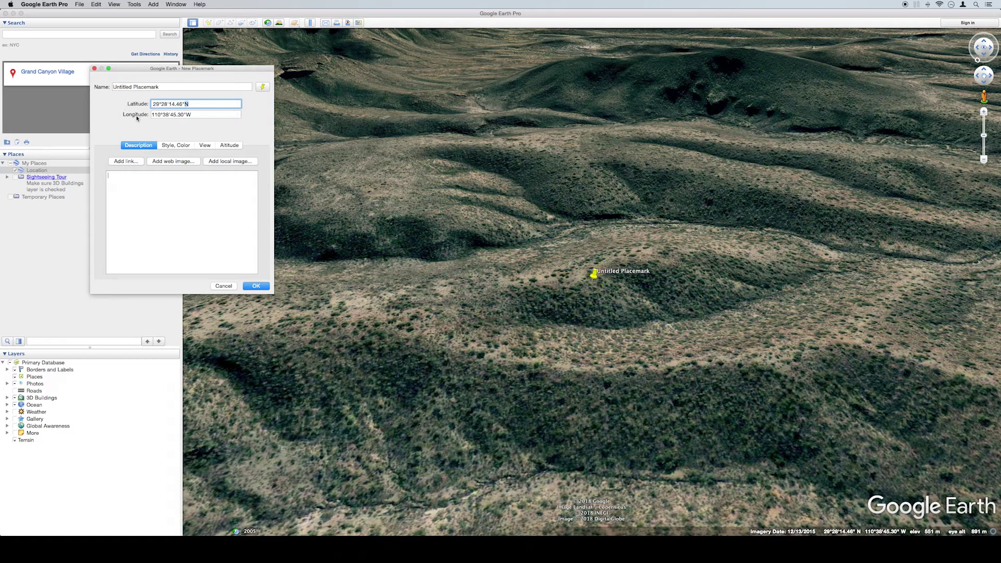
pyautogui.tripleClick(197, 104)
pyautogui.click(197, 104)
pyautogui.click(212, 116)
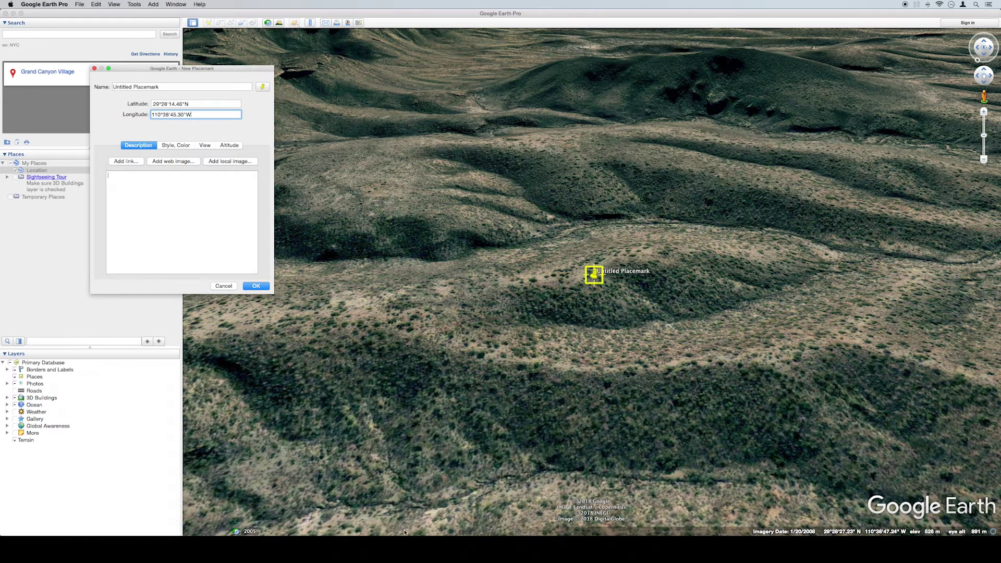
# Step: Move the TextEdit note to the right, then select the placemark's latitude 29°28'14.46"N
pyautogui.press('super+Tab')
pyautogui.moveTo(197, 167); pyautogui.dragTo(438, 209)
pyautogui.press('super+Tab')
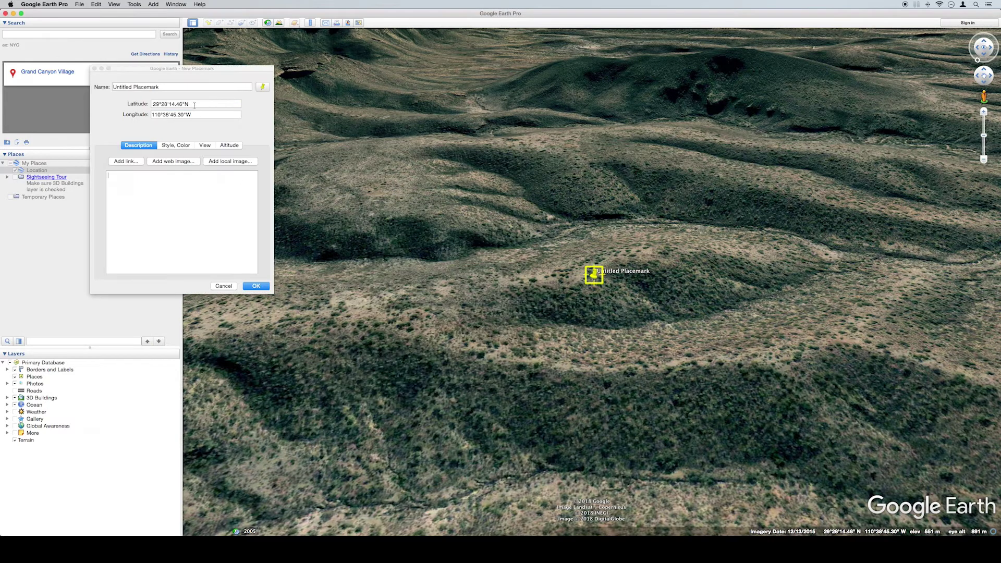
pyautogui.click(194, 106)
pyautogui.press('super+c')
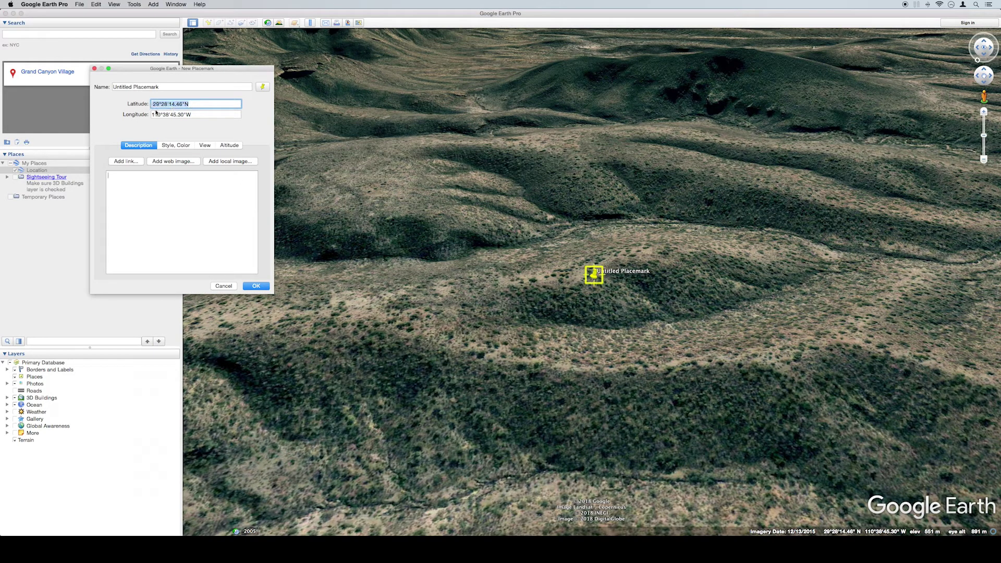
# Step: Paste the latitude 29°28'14.46"N as the note's first line
pyautogui.press('super+Tab')
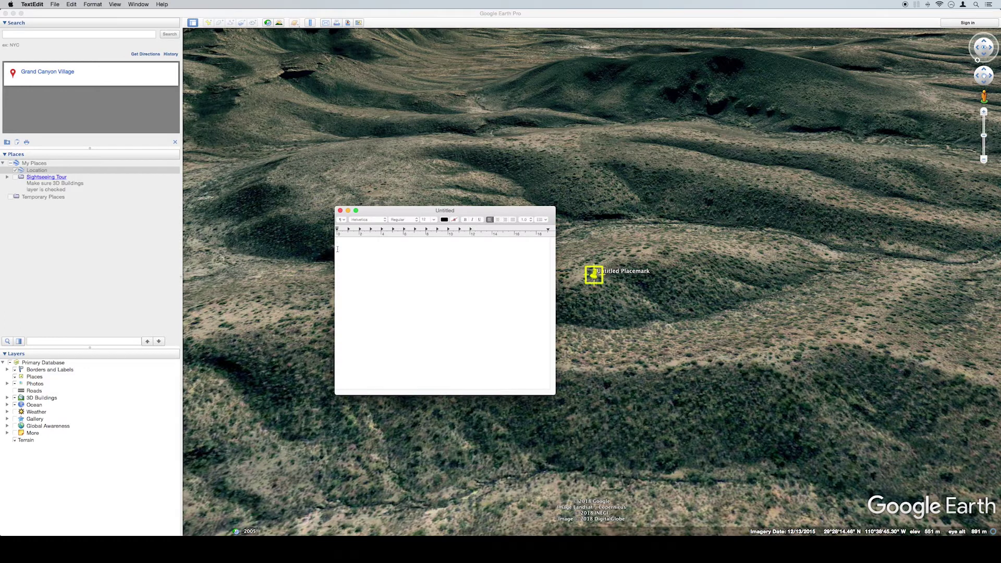
pyautogui.press('super+v')
pyautogui.press('Return')
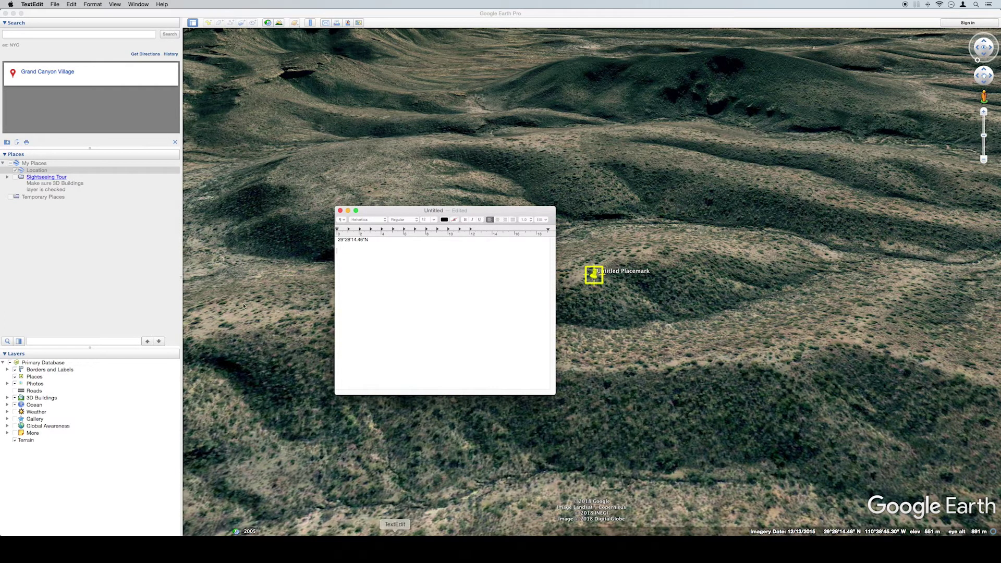
# Step: Copy the longitude 110°38'45.30"W onto the note's second line, then minimize the note
pyautogui.press('super+Tab')
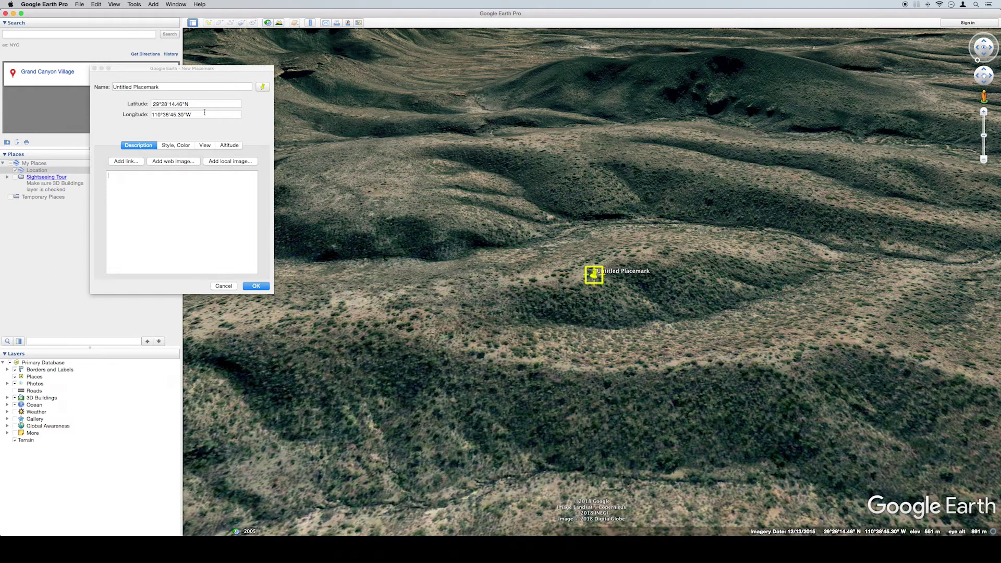
pyautogui.click(205, 112)
pyautogui.press('super+c')
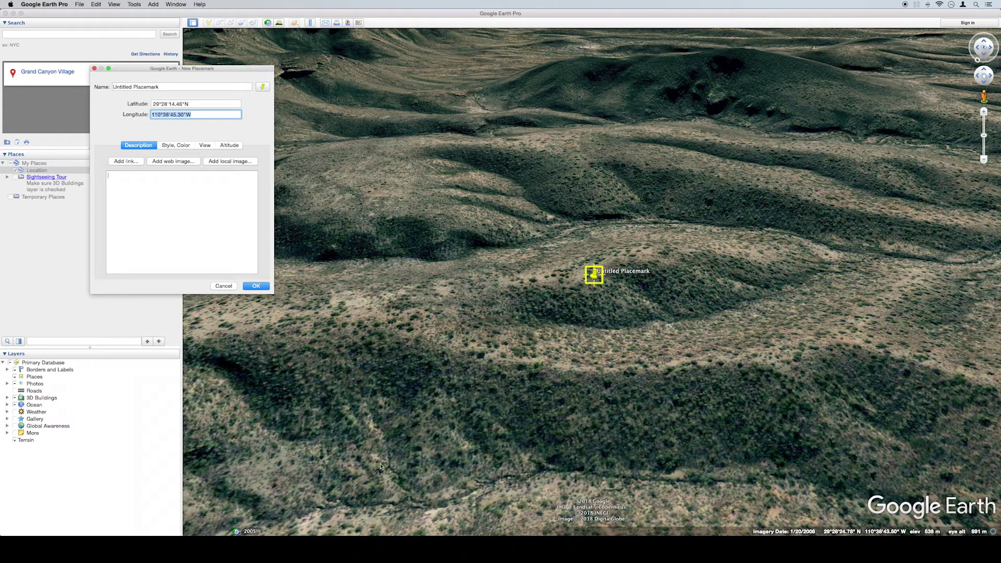
pyautogui.press('super+Tab')
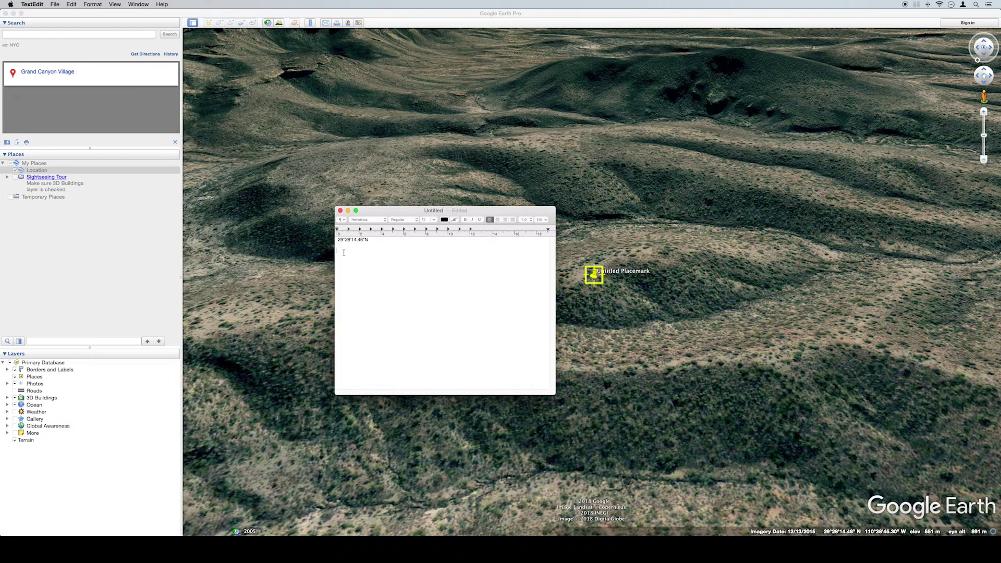
pyautogui.press('super+v')
pyautogui.click(348, 212)
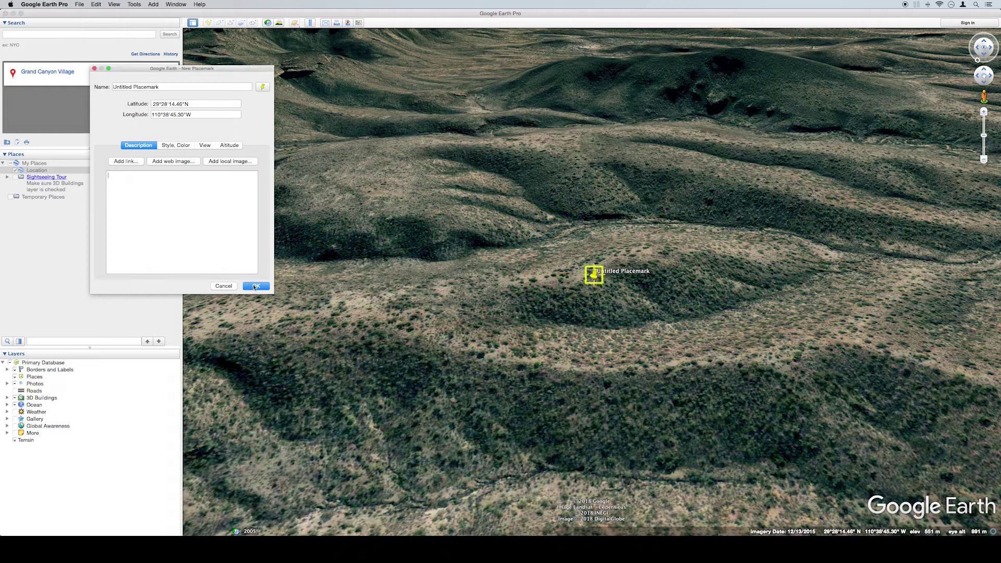
# Step: Save the new placemark and review its latitude and longitude in Get Info without changes
pyautogui.click(256, 286)
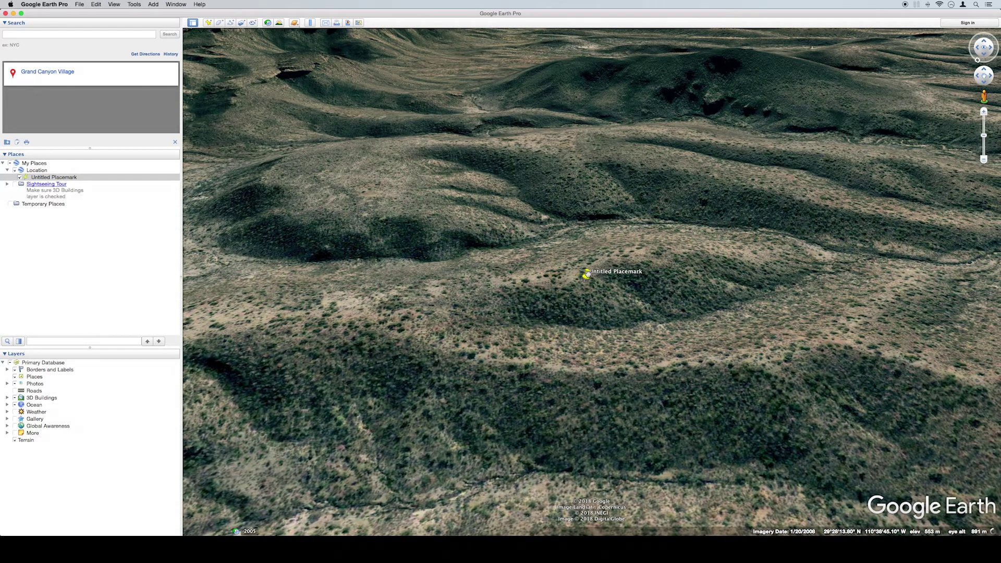
pyautogui.rightClick(588, 273)
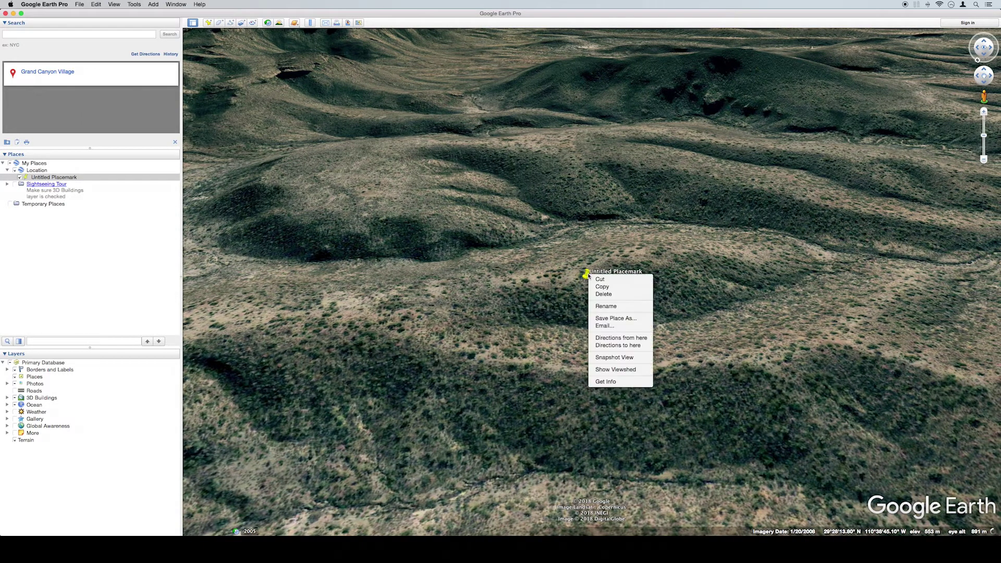
pyautogui.click(605, 382)
pyautogui.press('Tab')
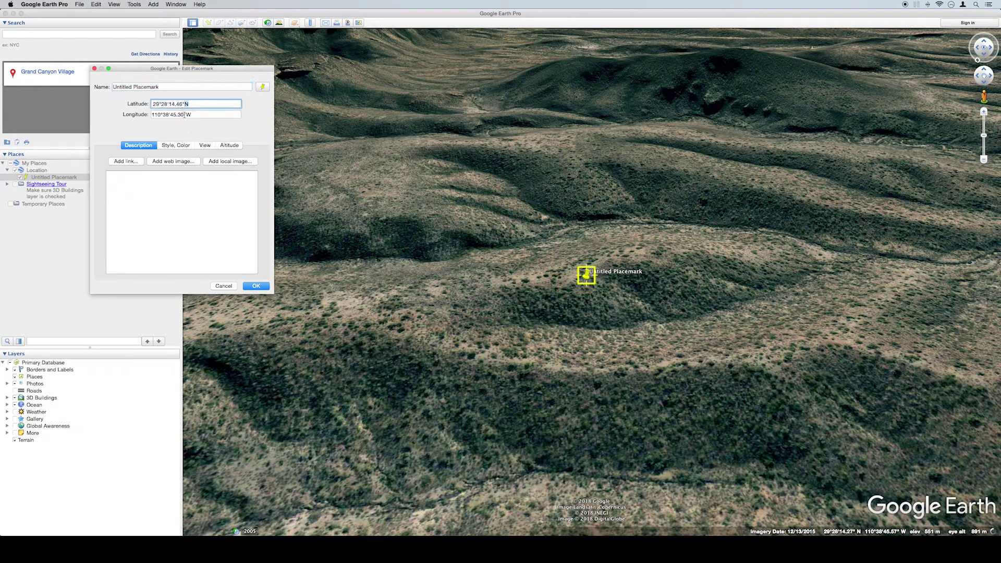
pyautogui.click(184, 114)
pyautogui.click(181, 104)
pyautogui.click(182, 112)
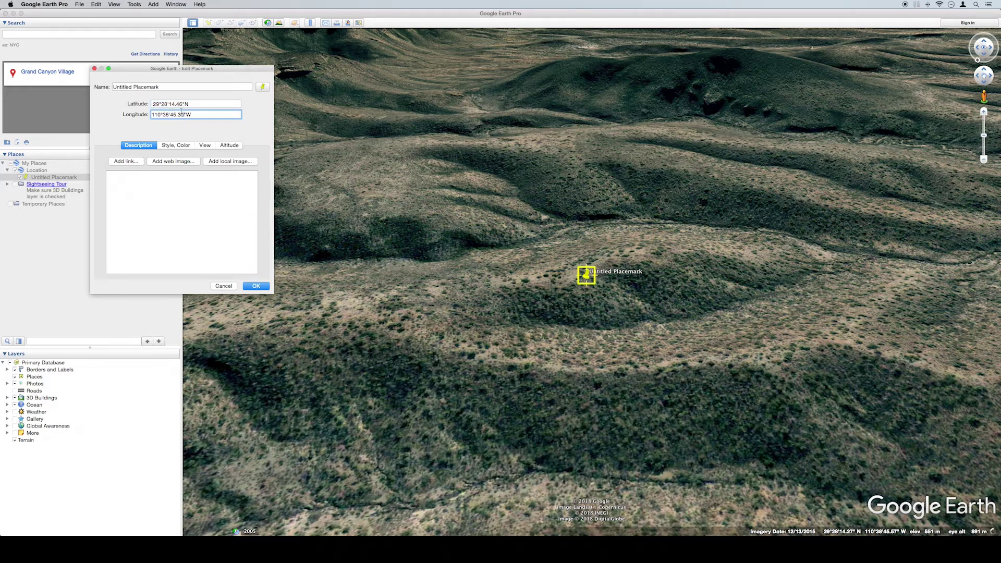
pyautogui.click(233, 286)
# Step: Quit Google Earth Pro and launch SketchUp
pyautogui.click(44, 4)
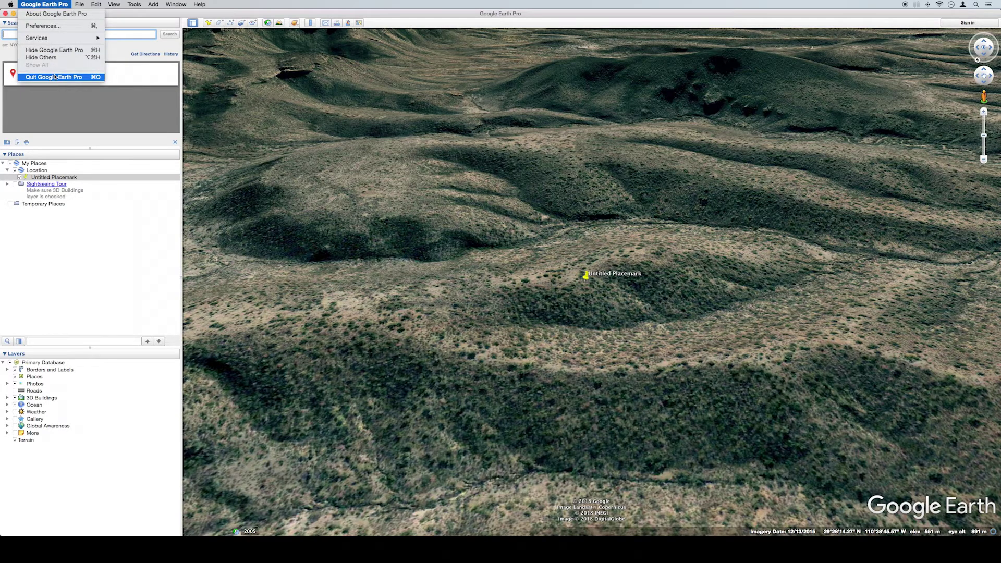
pyautogui.click(55, 77)
pyautogui.click(539, 531)
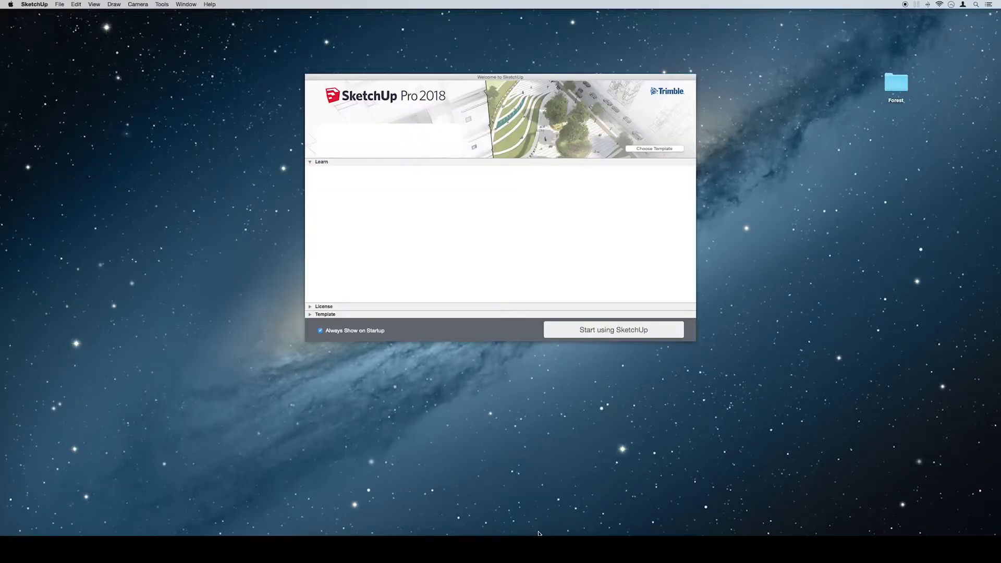
# Step: Pick Simple Template - Meters from the template list and start a new model
pyautogui.click(654, 149)
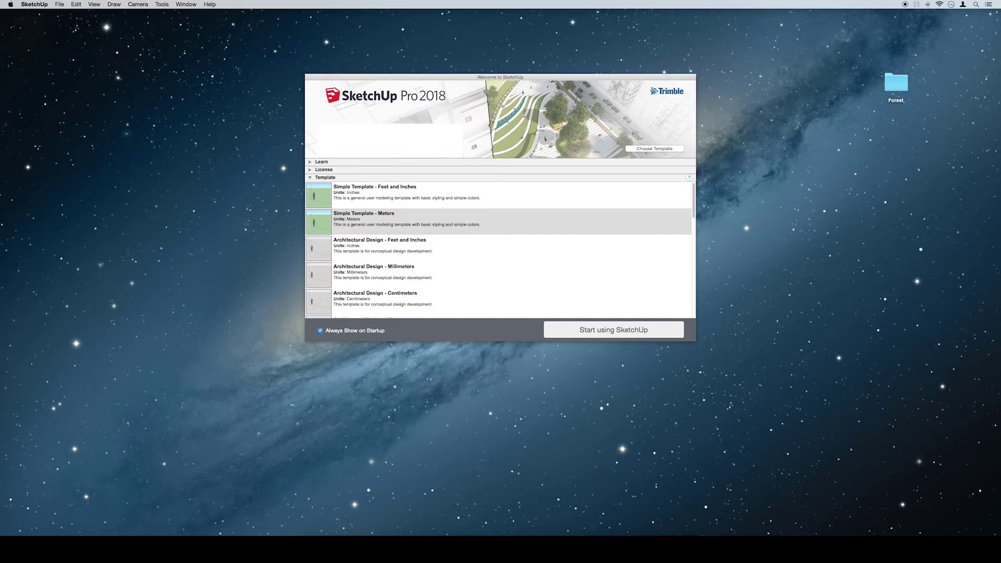
pyautogui.click(369, 204)
pyautogui.click(357, 222)
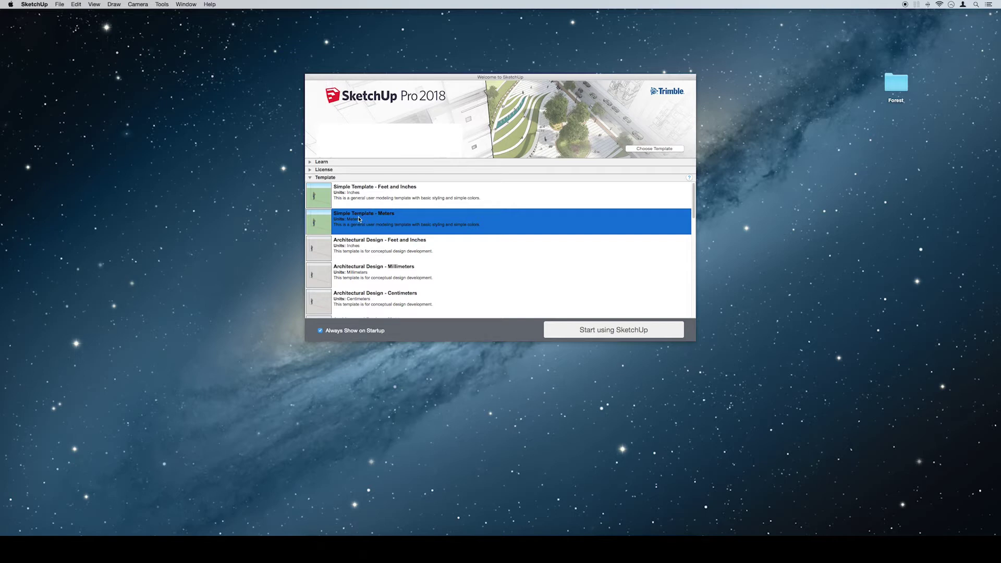
pyautogui.scroll(-3, 362, 220)
pyautogui.scroll(3, 362, 214)
pyautogui.click(363, 197)
pyautogui.click(359, 216)
pyautogui.click(606, 331)
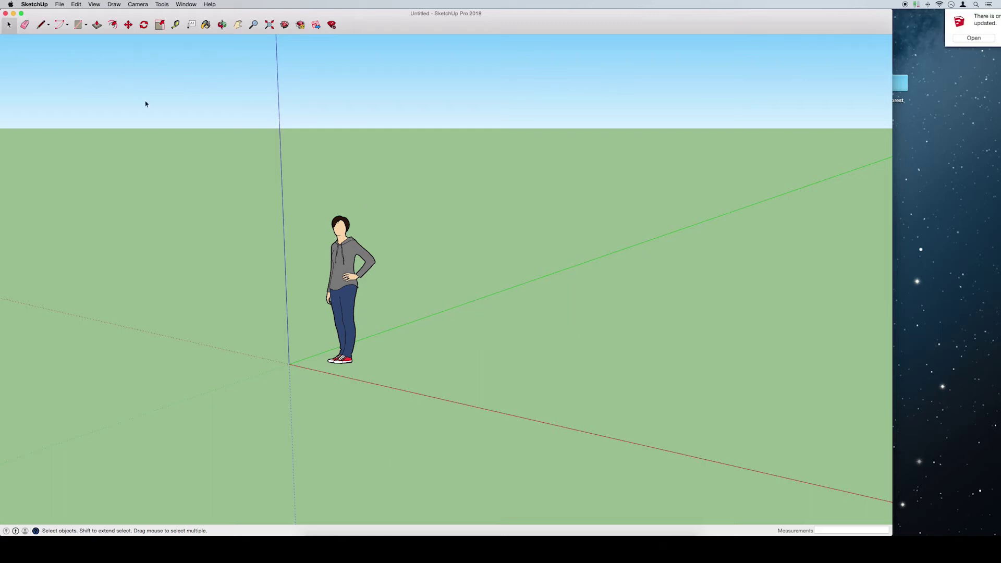
# Step: Ignore the extension update notice, then orbit and pan so the origin sits lower-right with a low horizon
pyautogui.click(964, 40)
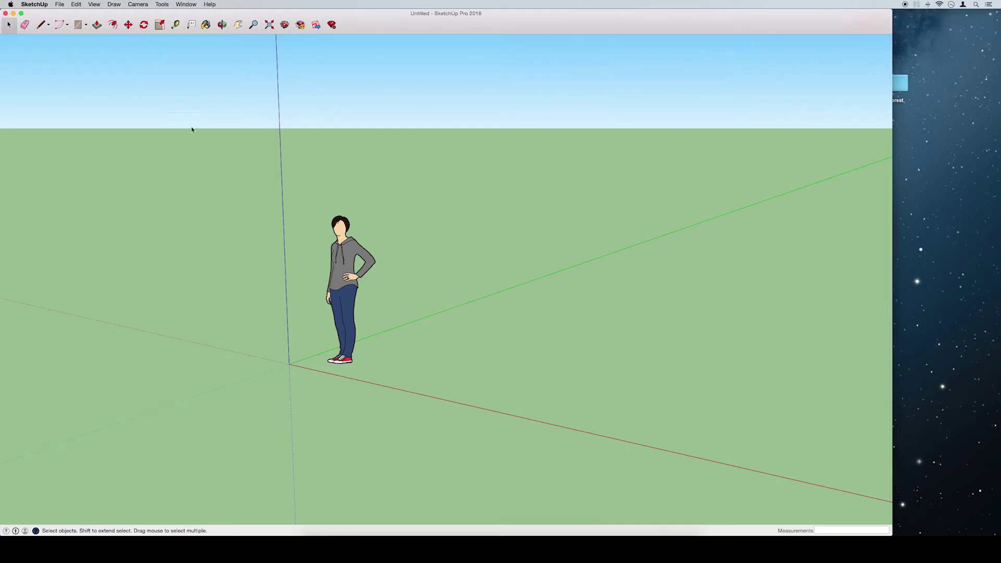
pyautogui.press('o')
pyautogui.moveTo(365, 217); pyautogui.dragTo(391, 254)
pyautogui.press('space')
pyautogui.click(240, 25)
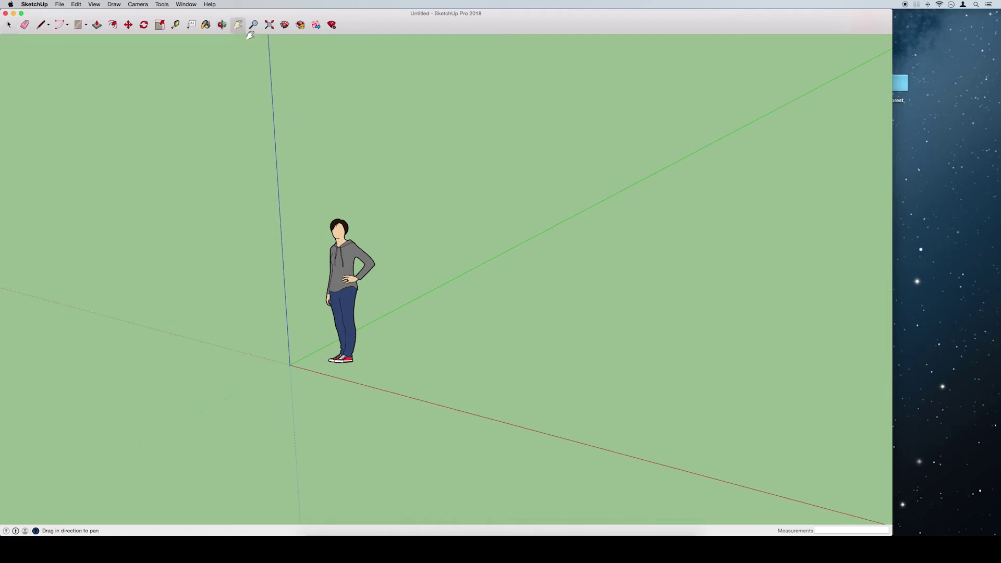
pyautogui.moveTo(269, 109); pyautogui.dragTo(334, 182)
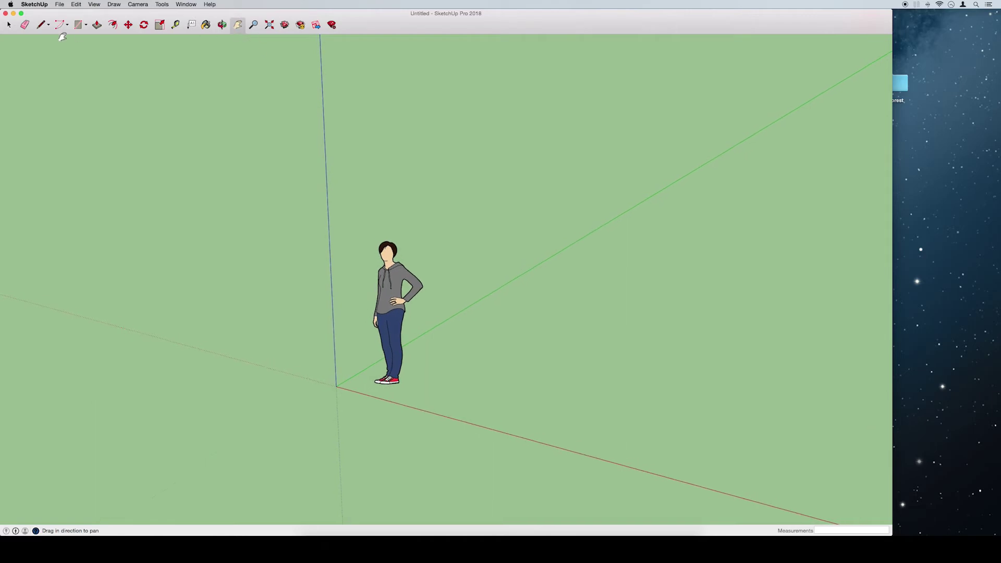
pyautogui.click(9, 24)
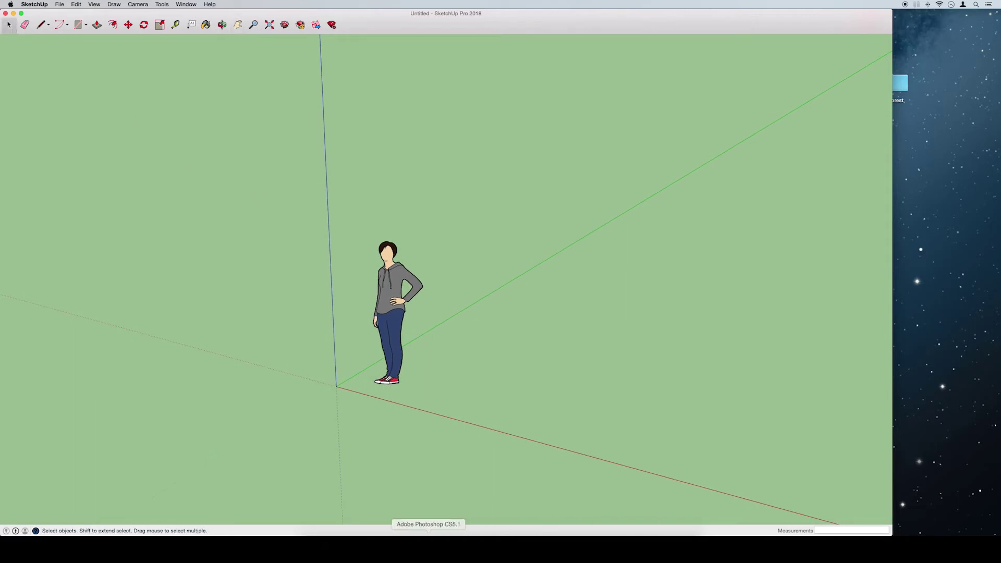
# Step: Restore the coordinates note and park it at the right screen edge beside SketchUp
pyautogui.click(386, 532)
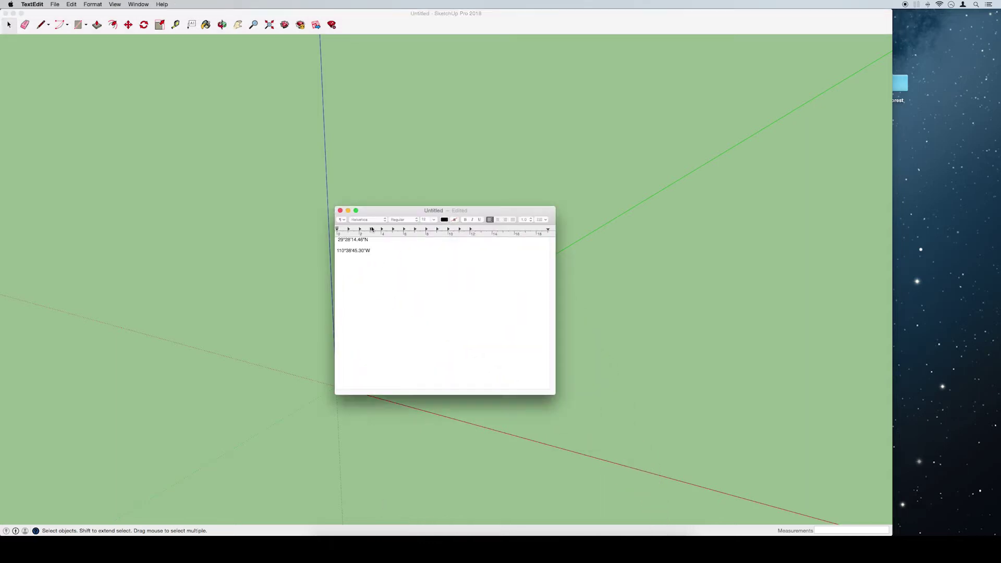
pyautogui.moveTo(384, 213)
pyautogui.mouseDown()
pyautogui.moveTo(894, 243)
pyautogui.moveTo(934, 261)
pyautogui.mouseUp()
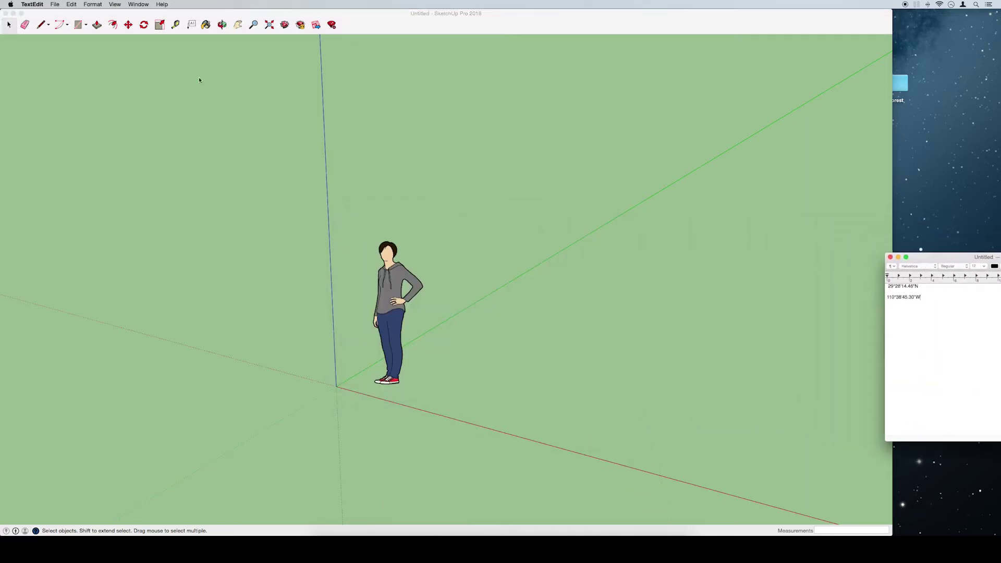
pyautogui.click(388, 24)
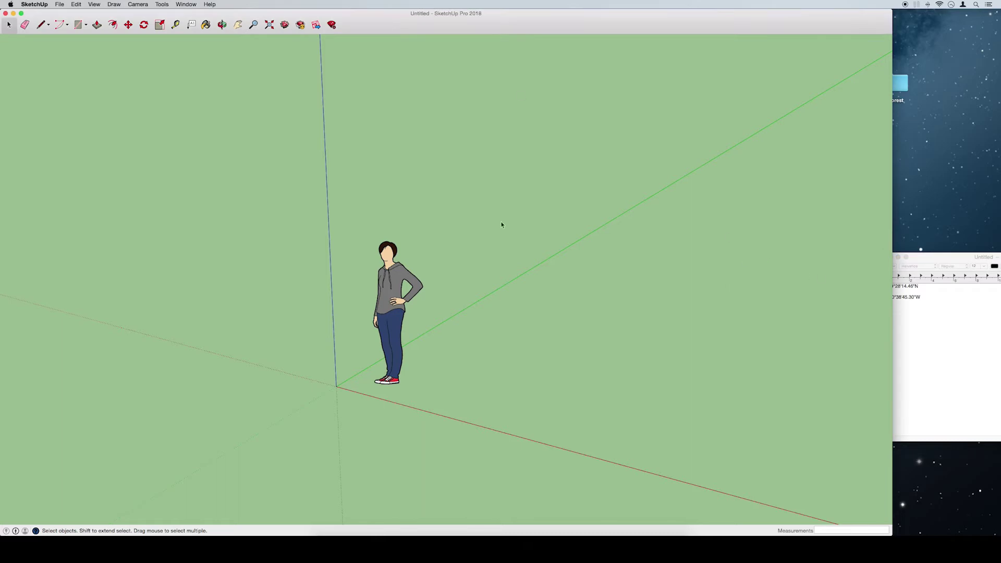
# Step: Open File > Geo-location > Add Location…
pyautogui.click(58, 5)
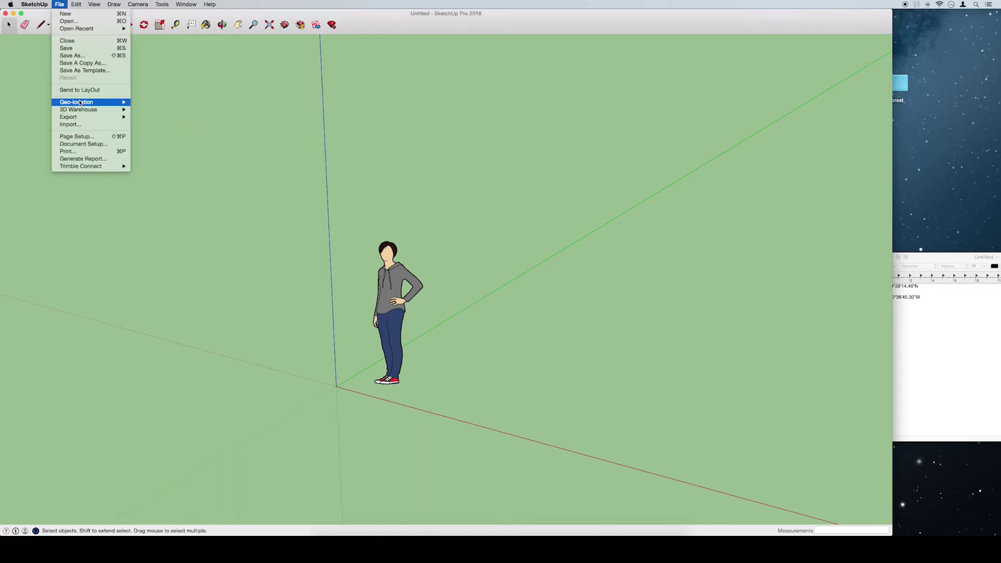
pyautogui.moveTo(82, 102)
pyautogui.click(158, 102)
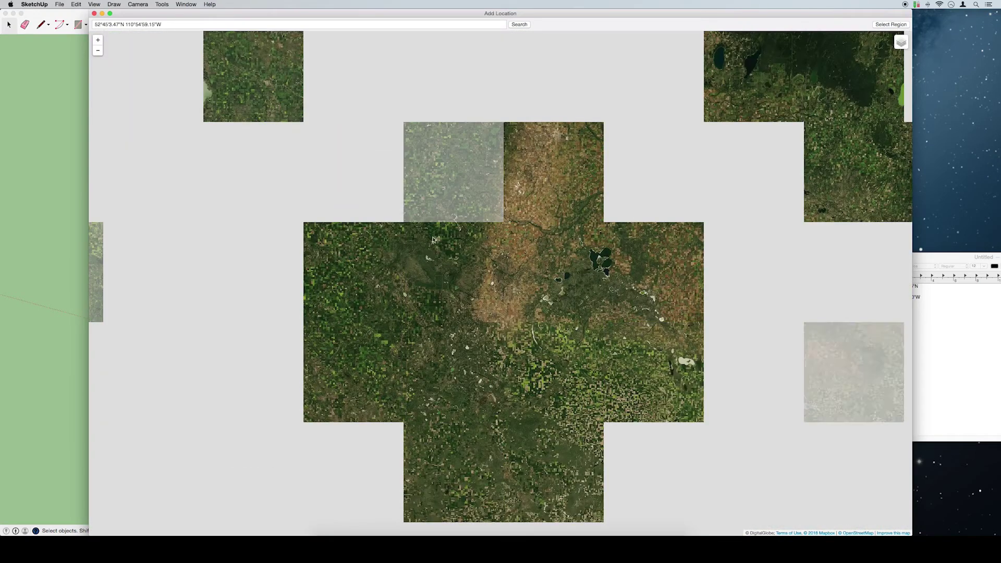
# Step: Clear the old search and paste the latitude 29°28'14.46"N from the coordinates note
pyautogui.click(934, 344)
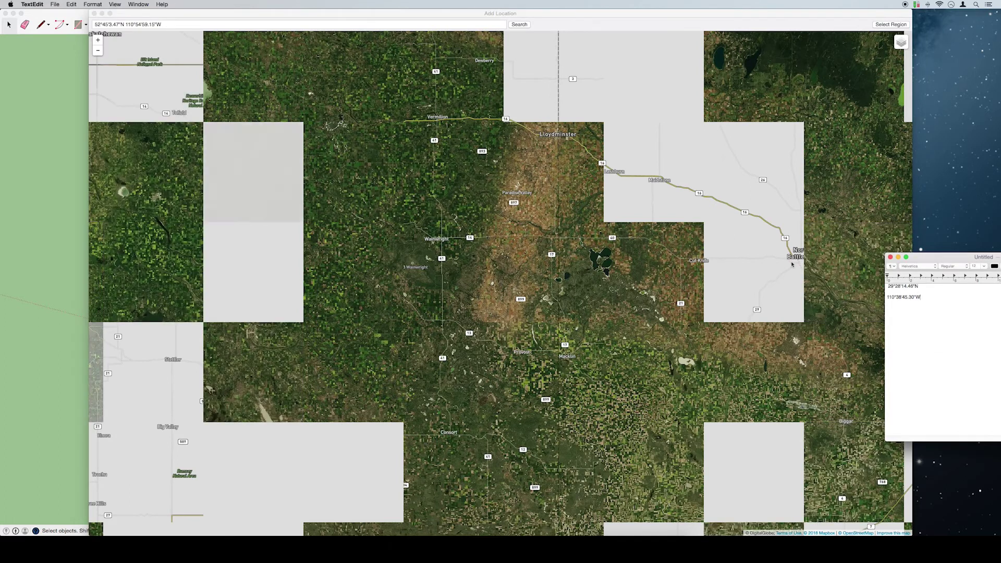
pyautogui.click(153, 45)
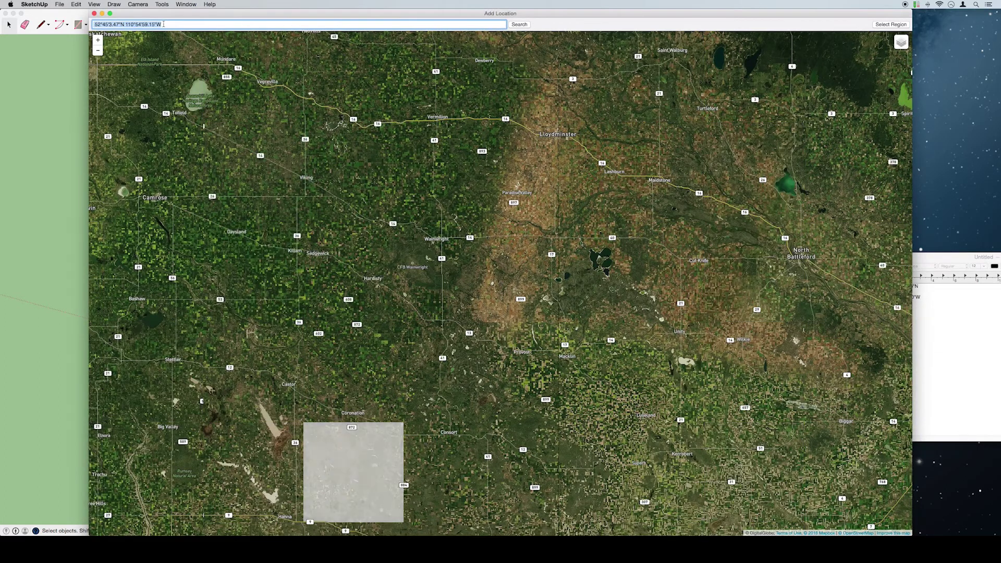
pyautogui.press('BackSpace')
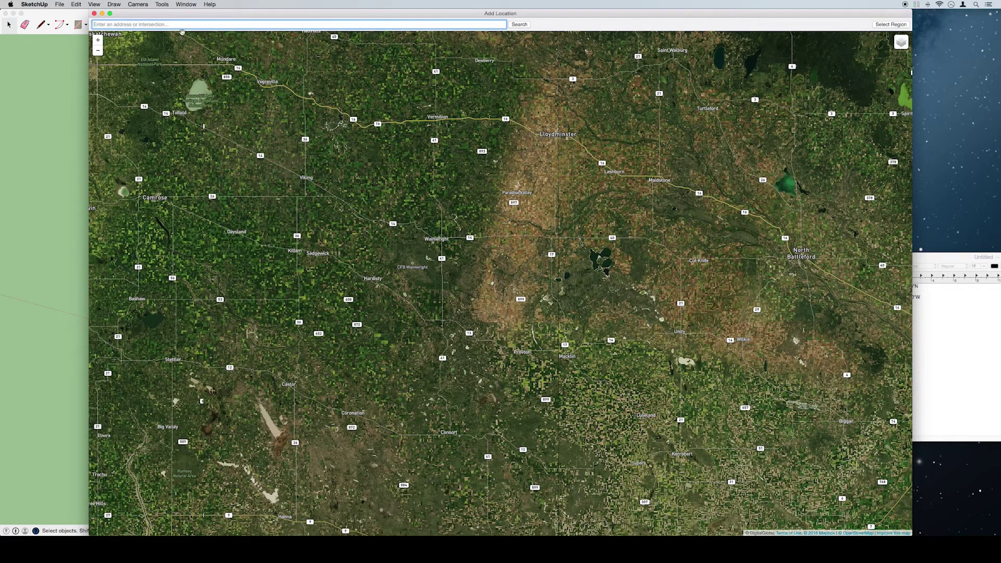
pyautogui.click(937, 328)
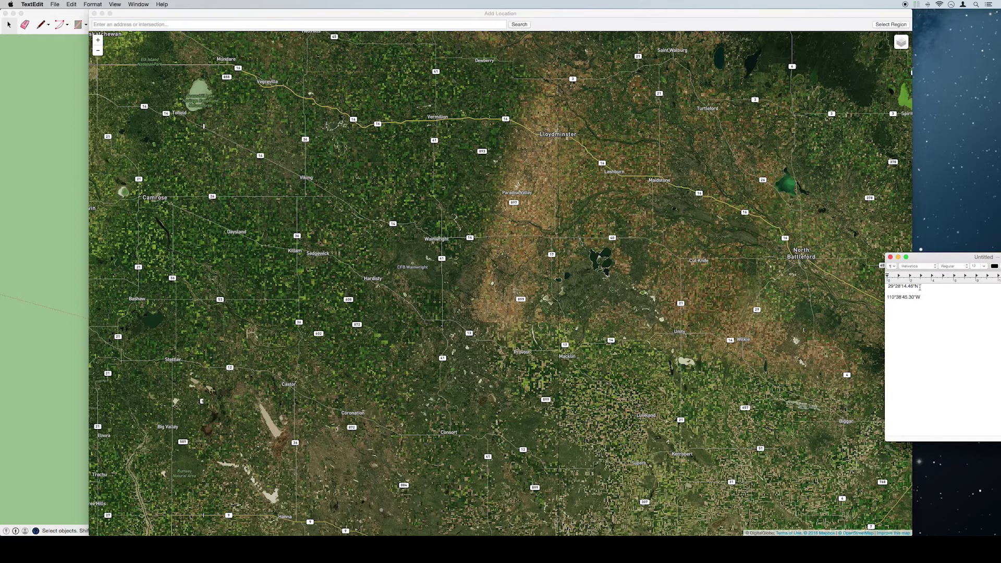
pyautogui.moveTo(918, 287); pyautogui.dragTo(887, 288)
pyautogui.press('super+c')
pyautogui.click(122, 25)
pyautogui.press('super+v')
# Step: Append the longitude 110°38'45.30"W and search the map for those coordinates
pyautogui.click(926, 301)
pyautogui.moveTo(921, 297); pyautogui.dragTo(887, 297)
pyautogui.press('super+c')
pyautogui.click(149, 24)
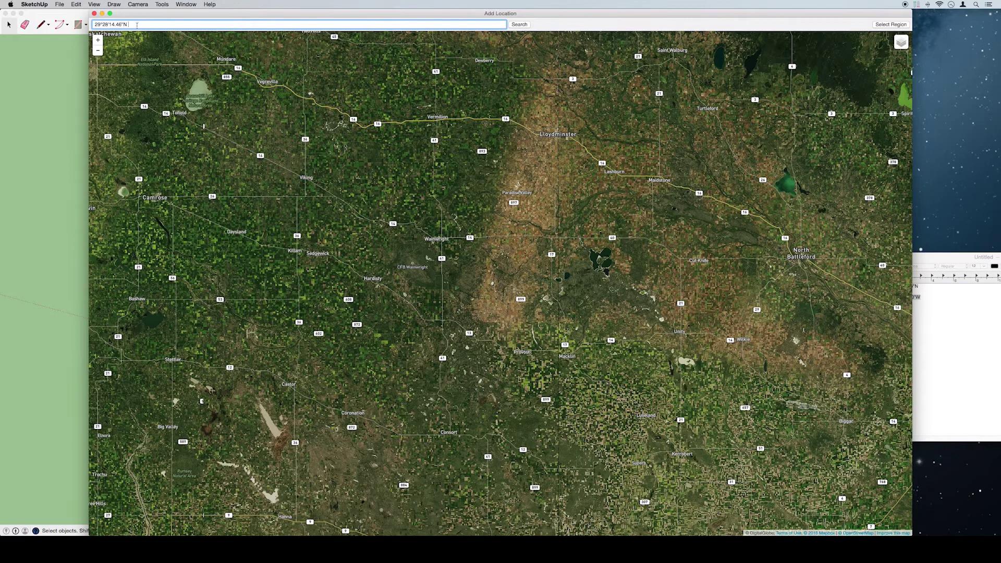
pyautogui.press('super+v')
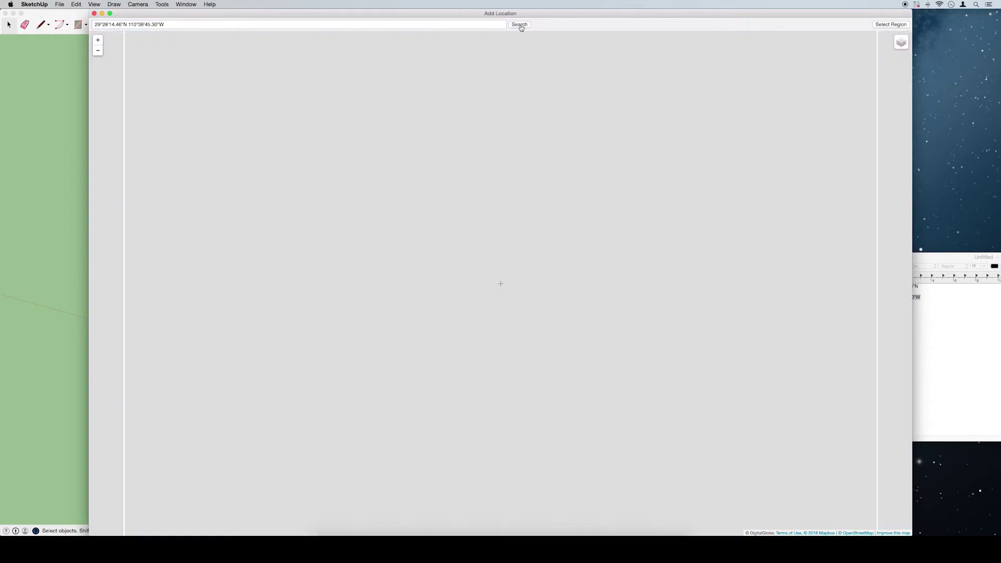
pyautogui.click(516, 26)
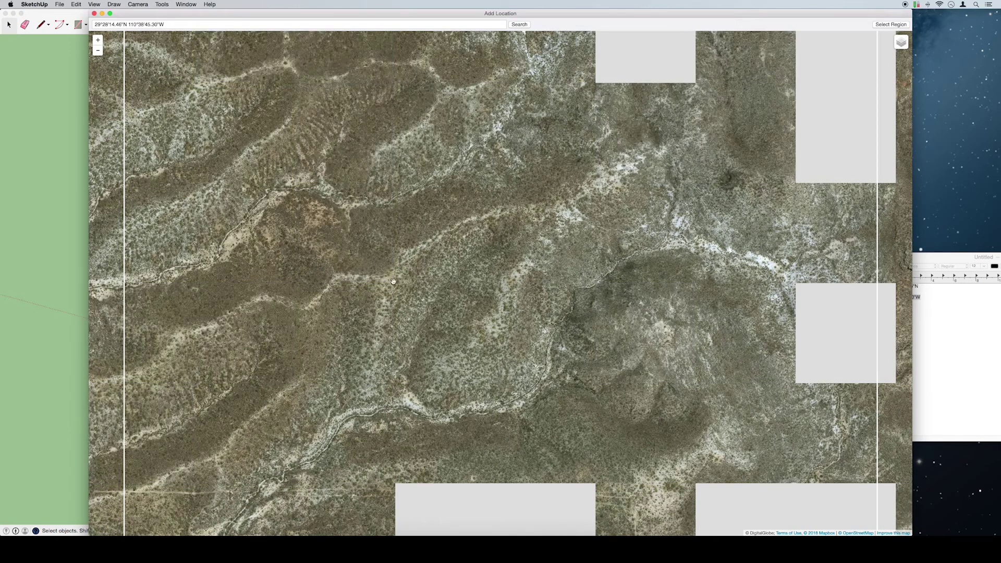
# Step: Zoom the map to frame the rugged hilly terrain and start Select Region
pyautogui.scroll(-2, 384, 268)
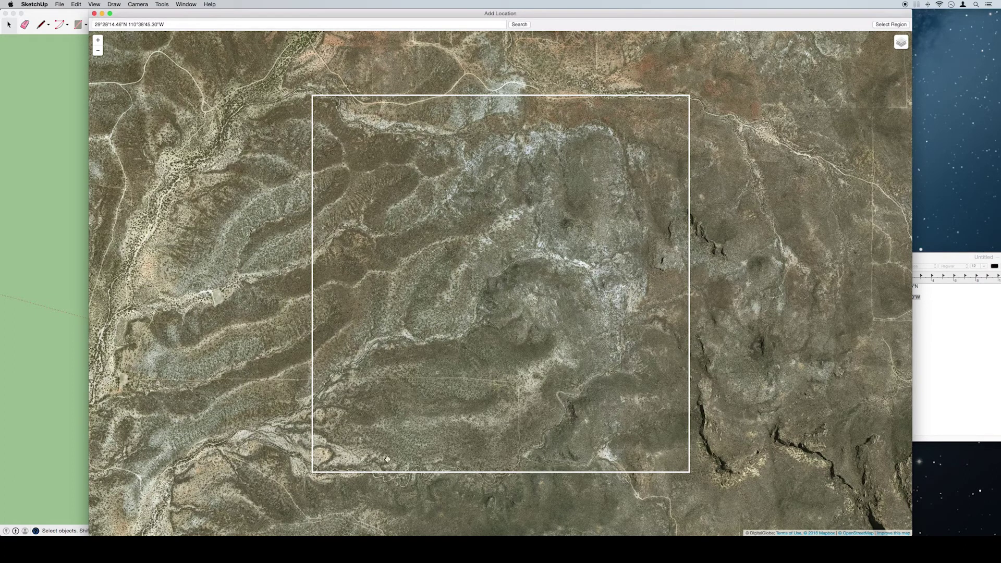
pyautogui.scroll(-3, 513, 281)
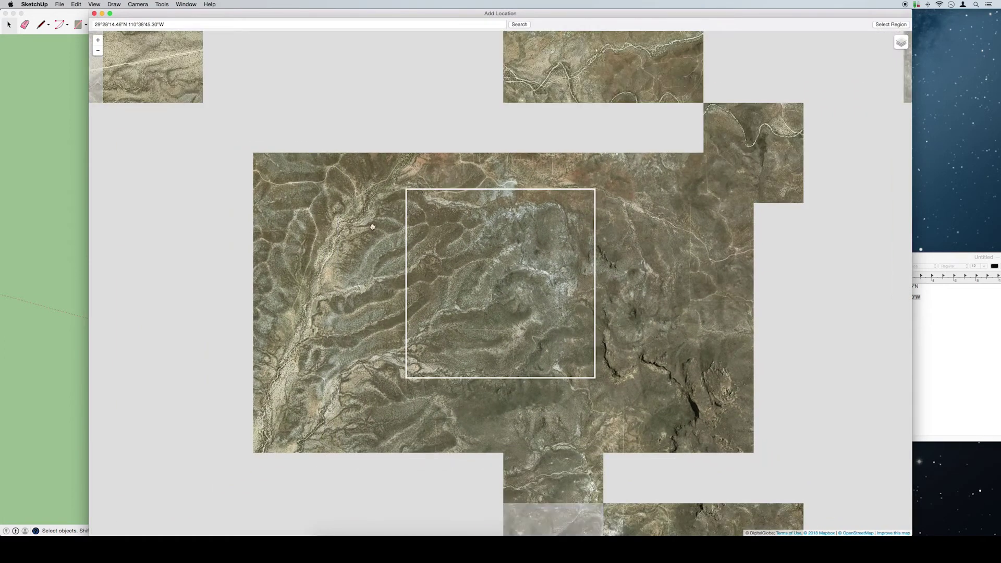
pyautogui.scroll(3, 489, 278)
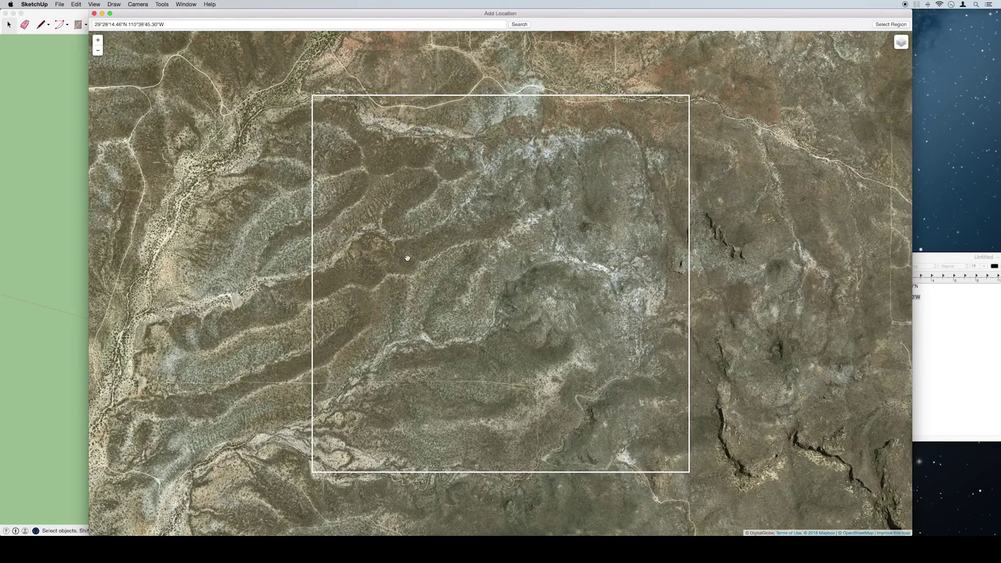
pyautogui.click(881, 26)
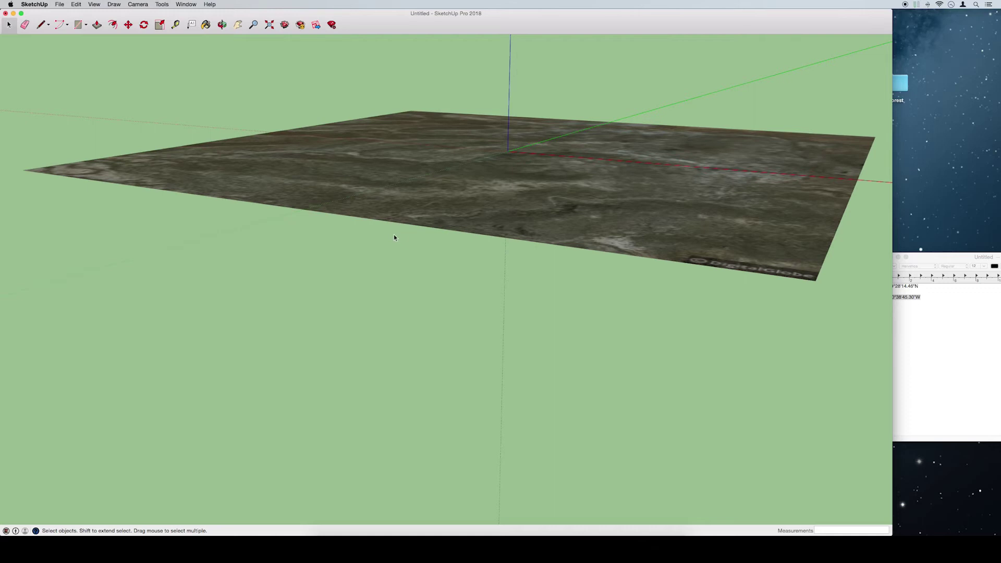
# Step: Orbit around the imported flat satellite-image square, then bring up File > Geo-location
pyautogui.moveTo(394, 237); pyautogui.dragTo(493, 324, button='middle')
pyautogui.moveTo(384, 201); pyautogui.dragTo(222, 199, button='middle')
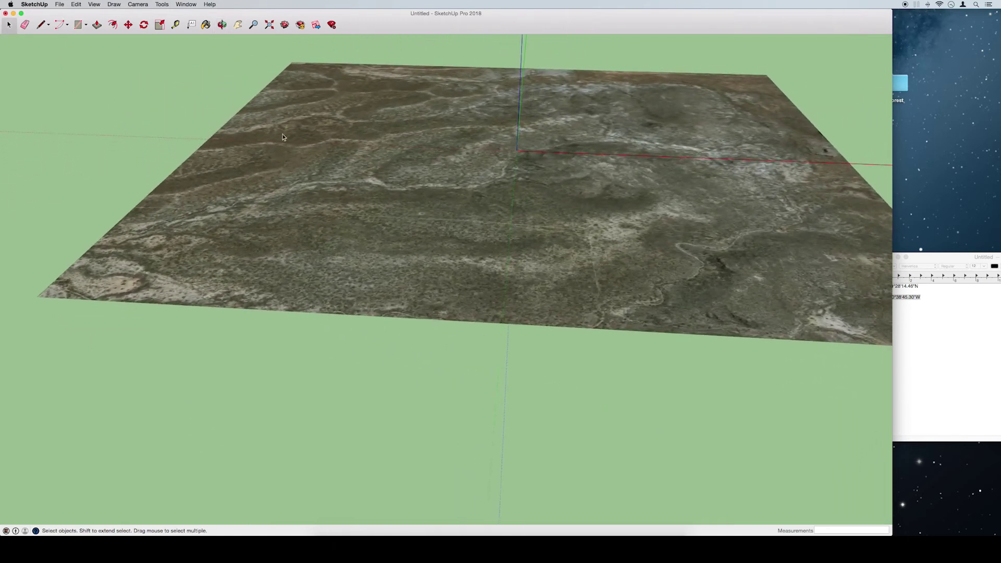
pyautogui.click(60, 5)
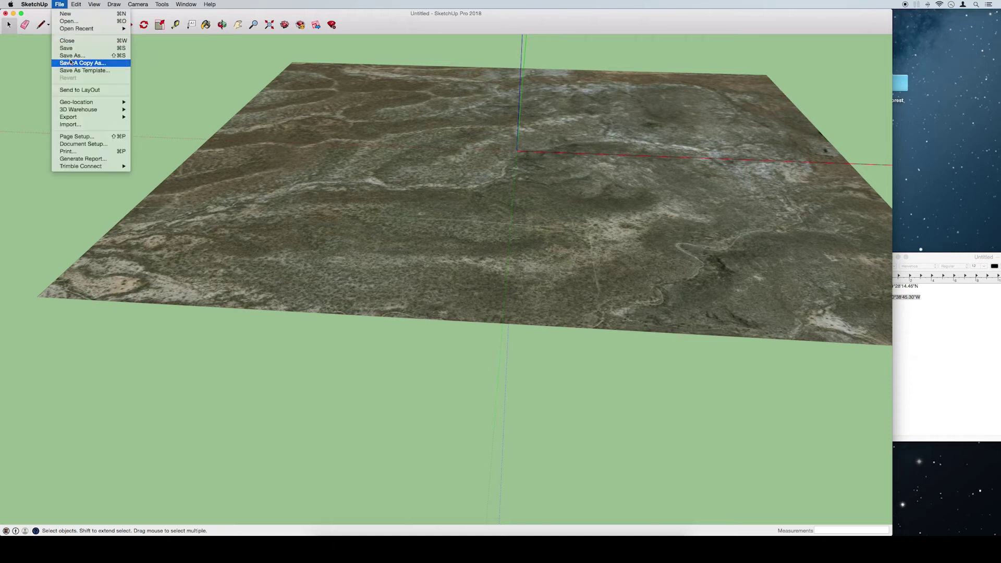
pyautogui.moveTo(79, 104)
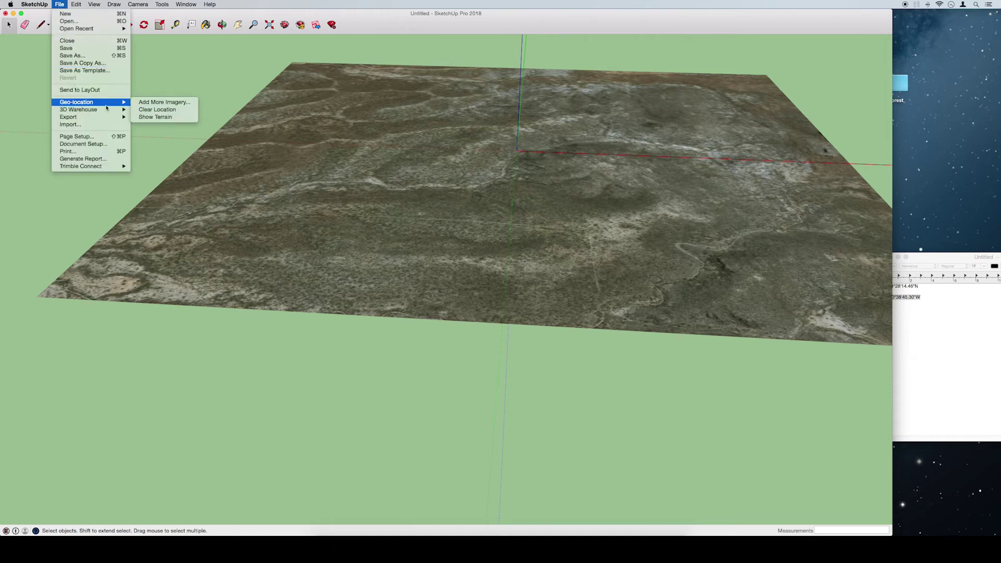
# Step: Show Terrain so the imagery drapes over 3D hills, and orbit to inspect it
pyautogui.click(172, 117)
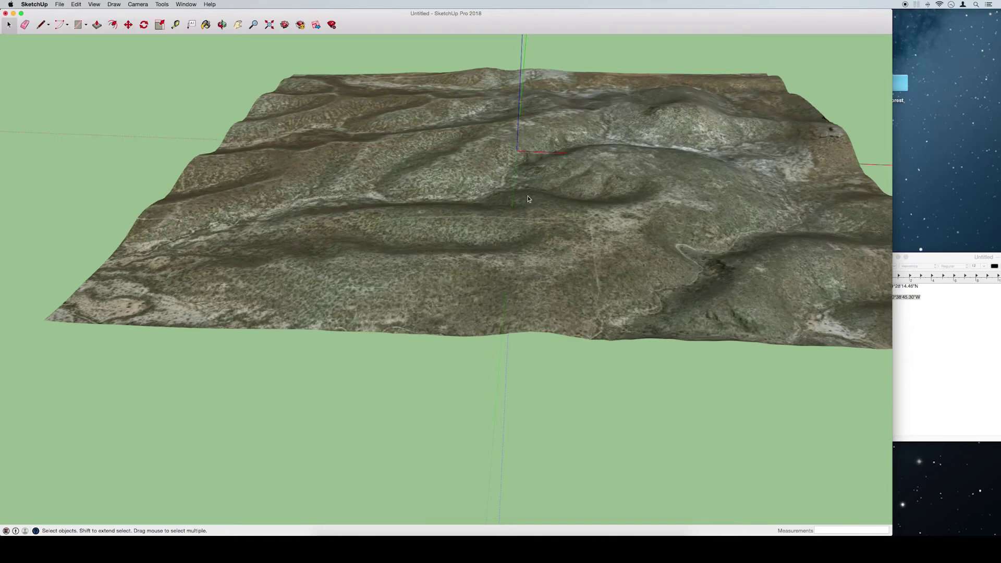
pyautogui.moveTo(530, 200); pyautogui.dragTo(325, 136, button='middle')
pyautogui.moveTo(469, 137); pyautogui.dragTo(452, 137, button='middle')
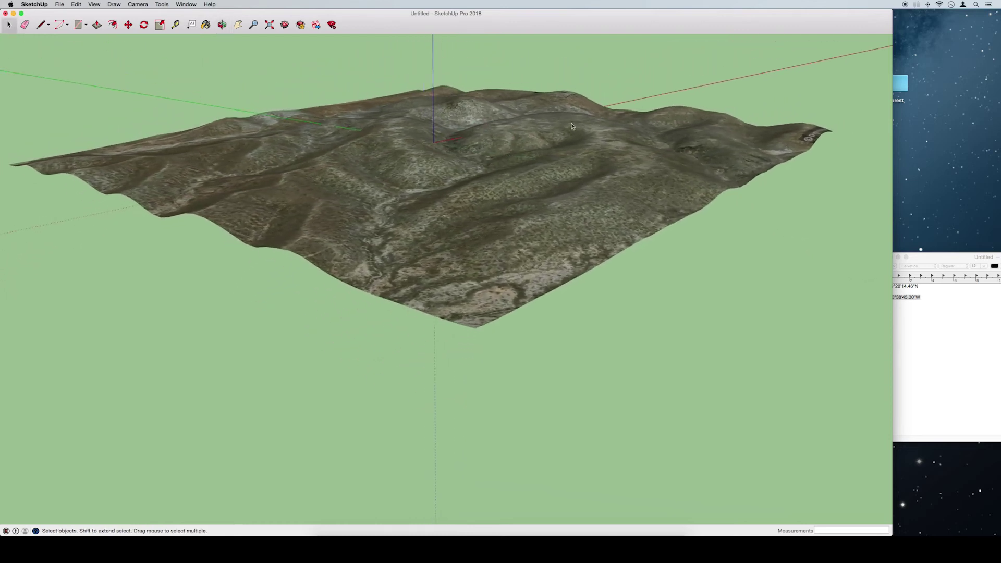
pyautogui.moveTo(499, 181); pyautogui.dragTo(427, 134, button='middle')
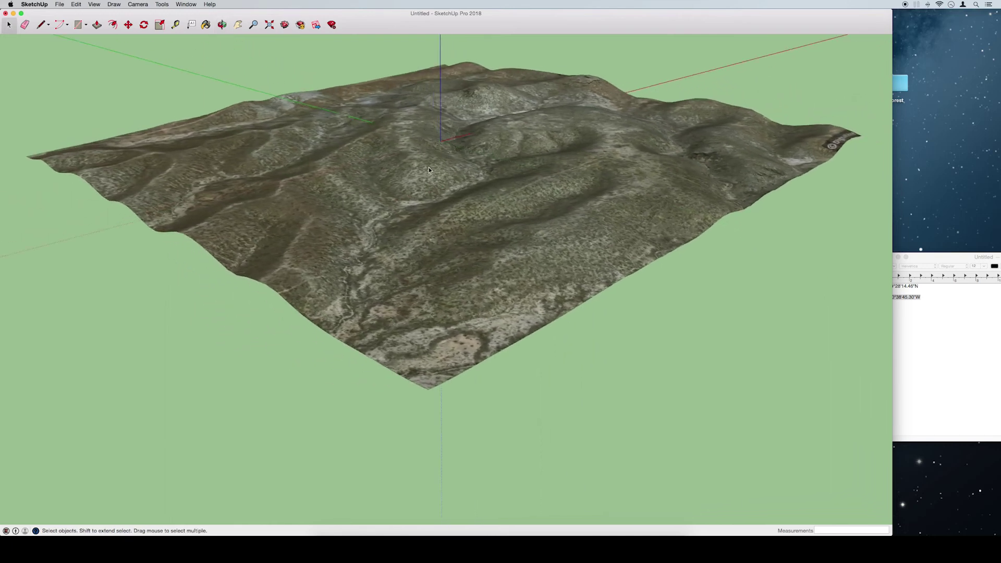
pyautogui.moveTo(428, 170); pyautogui.dragTo(340, 158, button='middle')
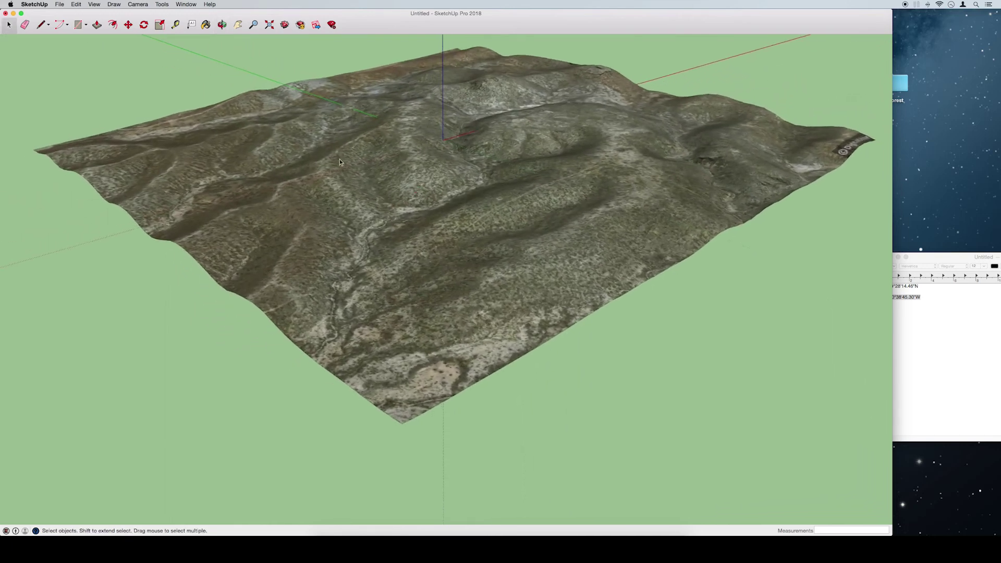
pyautogui.click(59, 5)
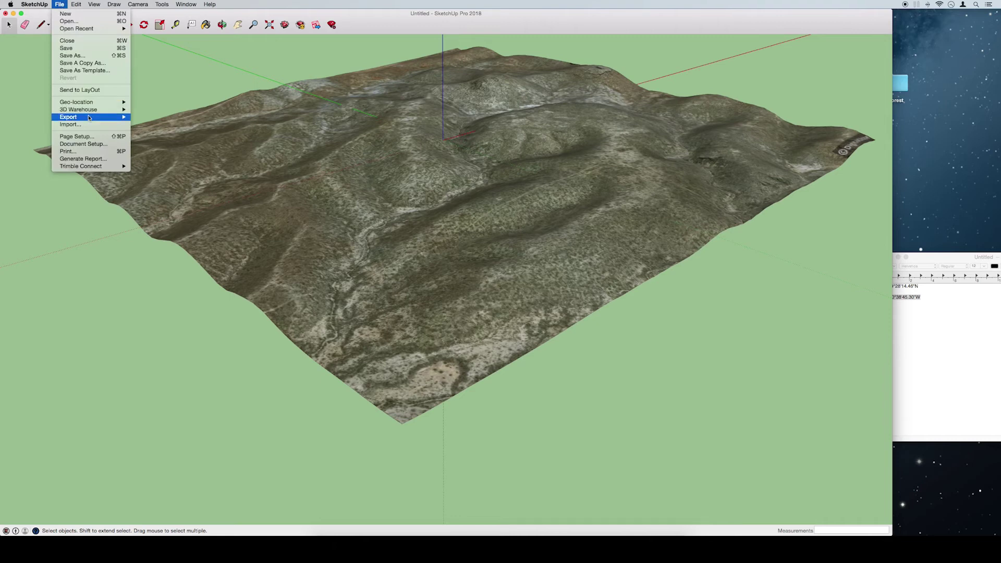
# Step: Export the 3D model to the Forest folder with the FBX format
pyautogui.moveTo(89, 118)
pyautogui.click(157, 119)
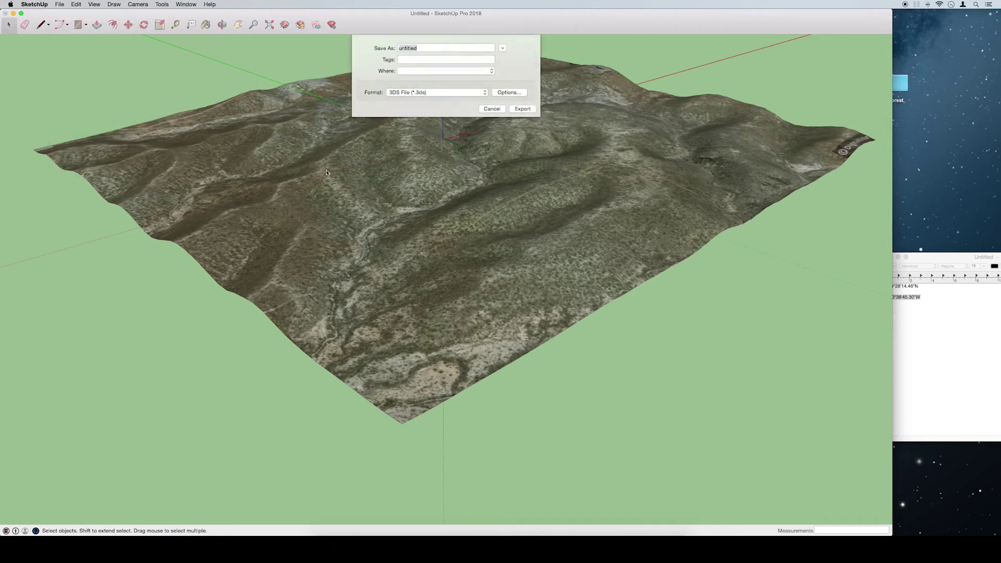
pyautogui.click(428, 71)
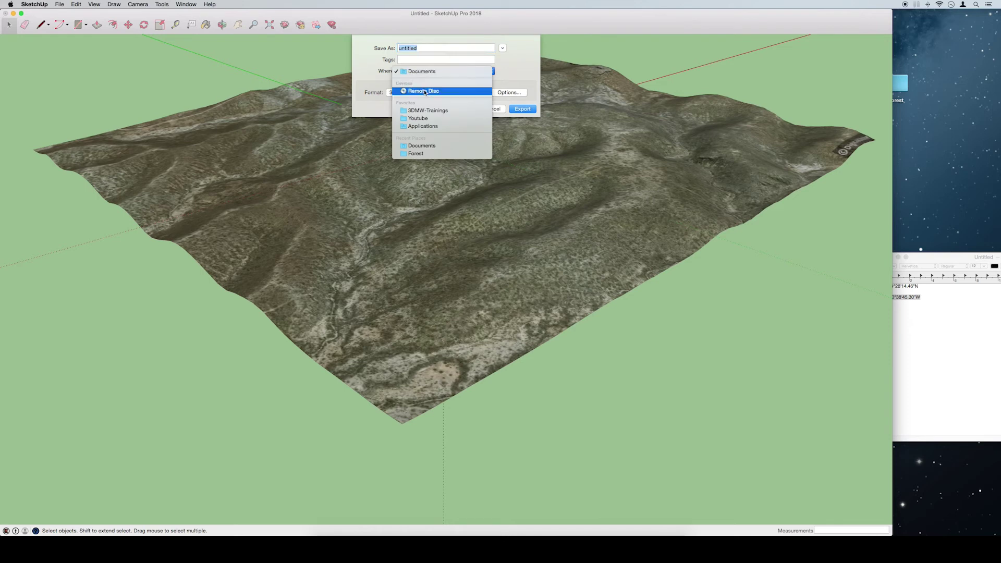
pyautogui.click(425, 154)
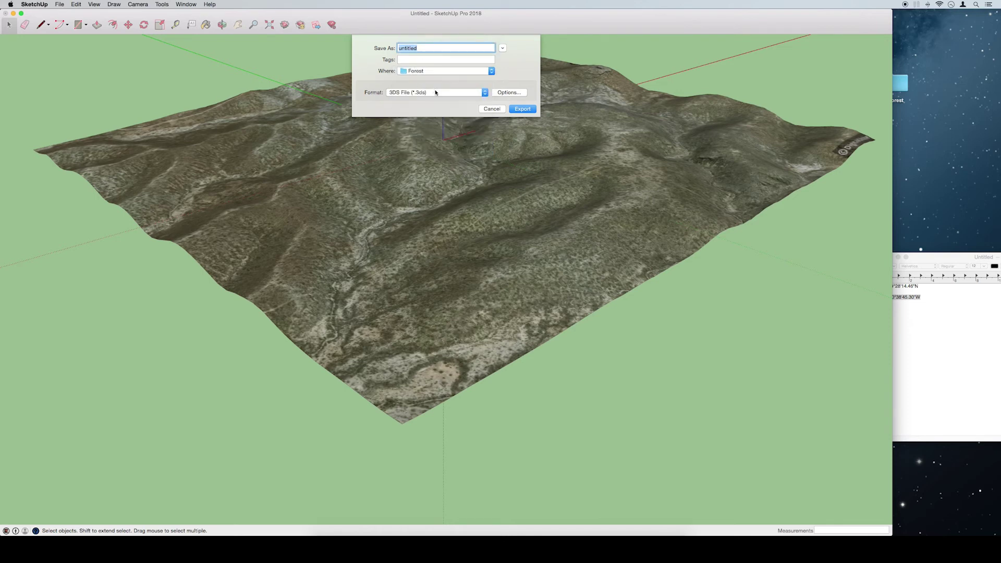
pyautogui.click(436, 92)
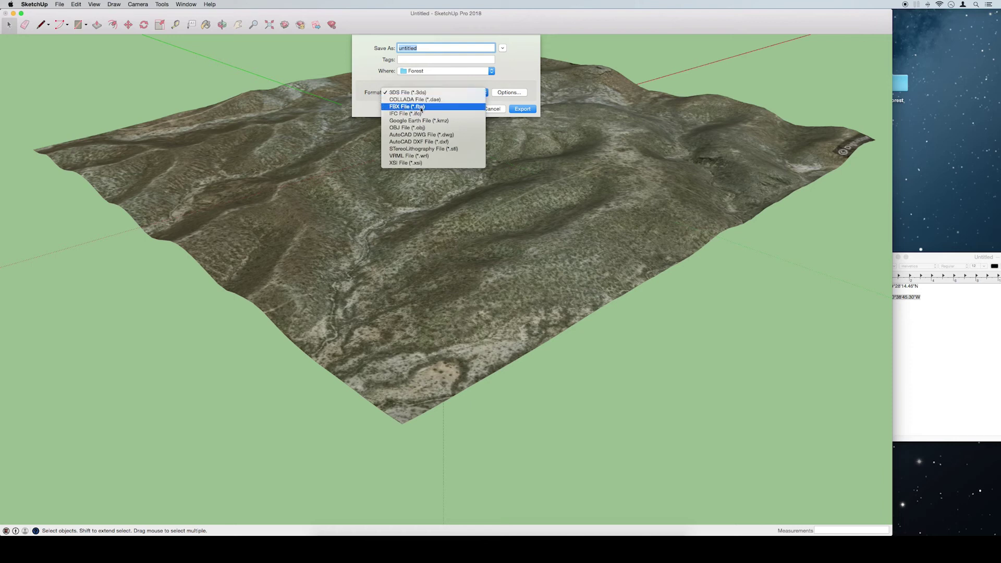
pyautogui.click(421, 107)
# Step: Keep Model Units in the FBX export options and confirm them
pyautogui.click(508, 93)
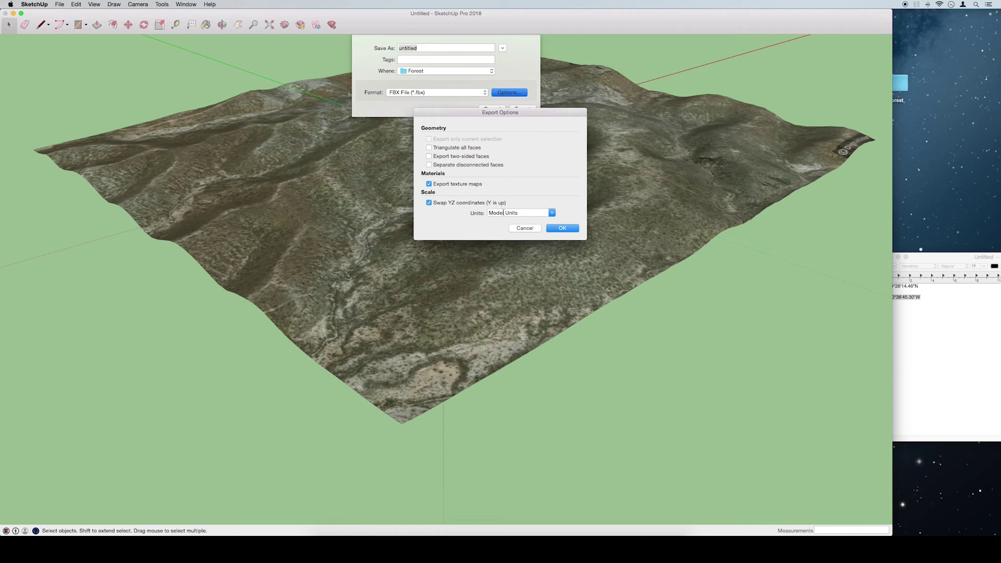
pyautogui.click(519, 213)
pyautogui.click(491, 222)
pyautogui.click(552, 214)
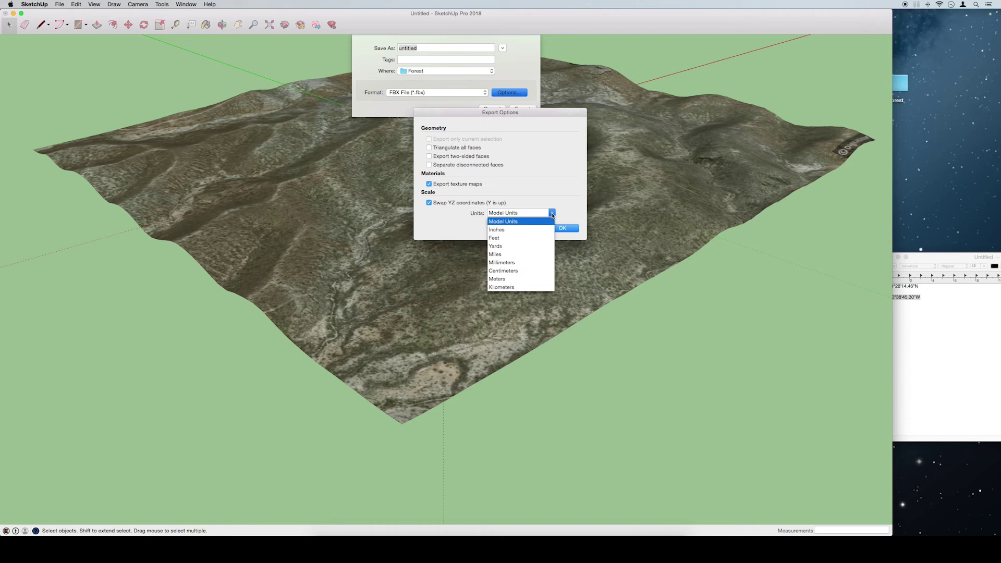
pyautogui.click(552, 215)
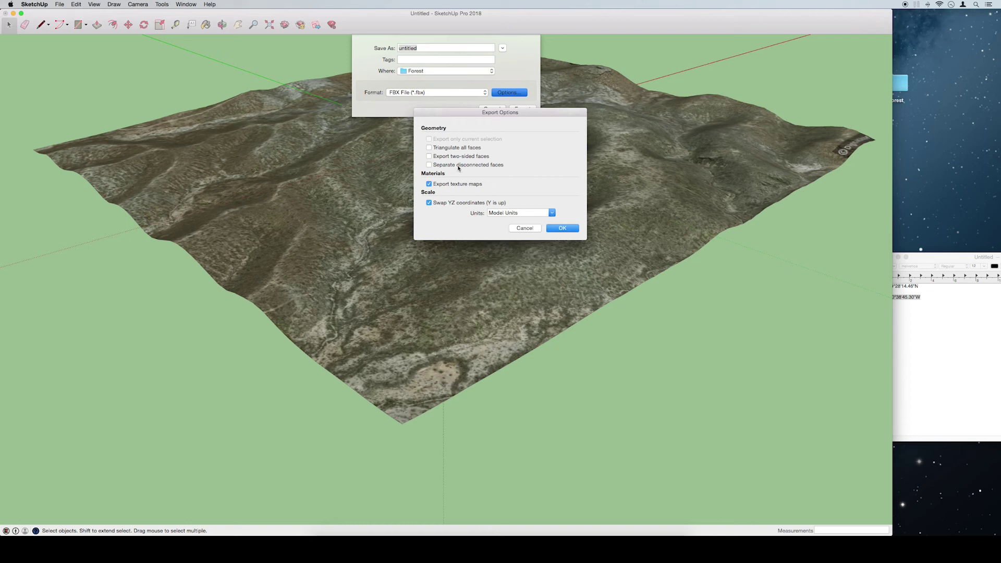
pyautogui.click(562, 228)
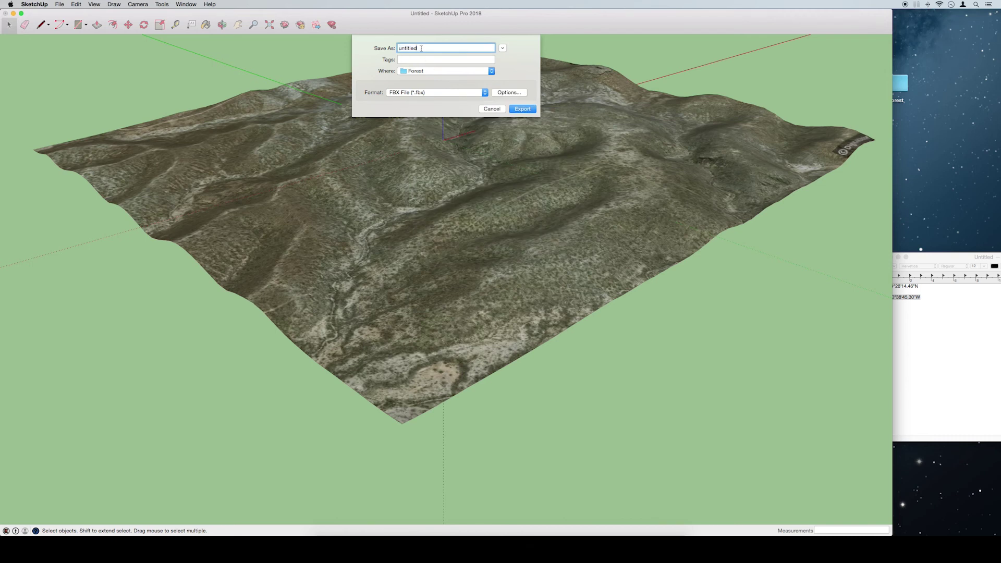
# Step: Export the FBX as 'Terrain', close the results (5301 faces, 1 texture), and minimise SketchUp
pyautogui.write('Terrain')
pyautogui.click(519, 110)
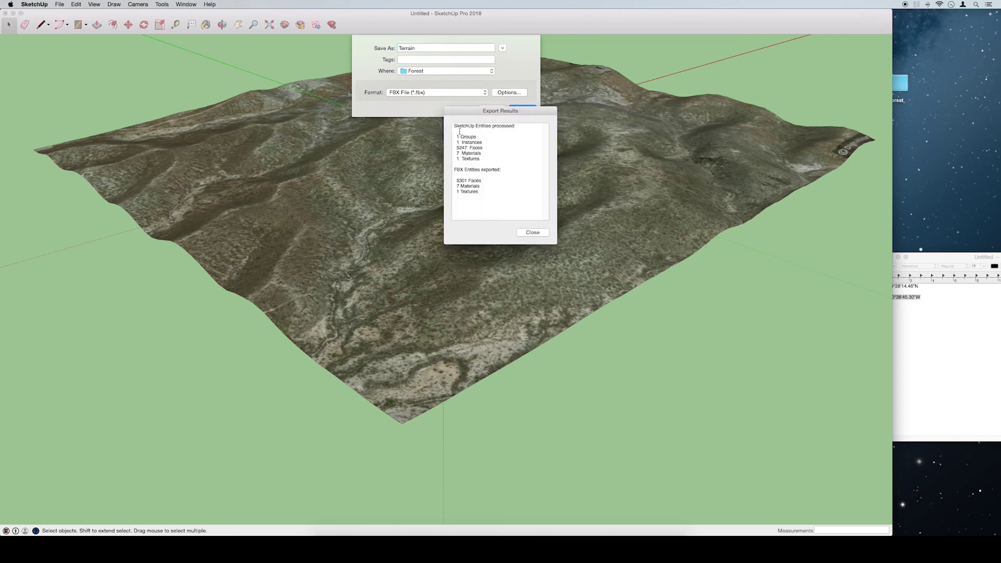
pyautogui.moveTo(460, 131); pyautogui.dragTo(527, 188)
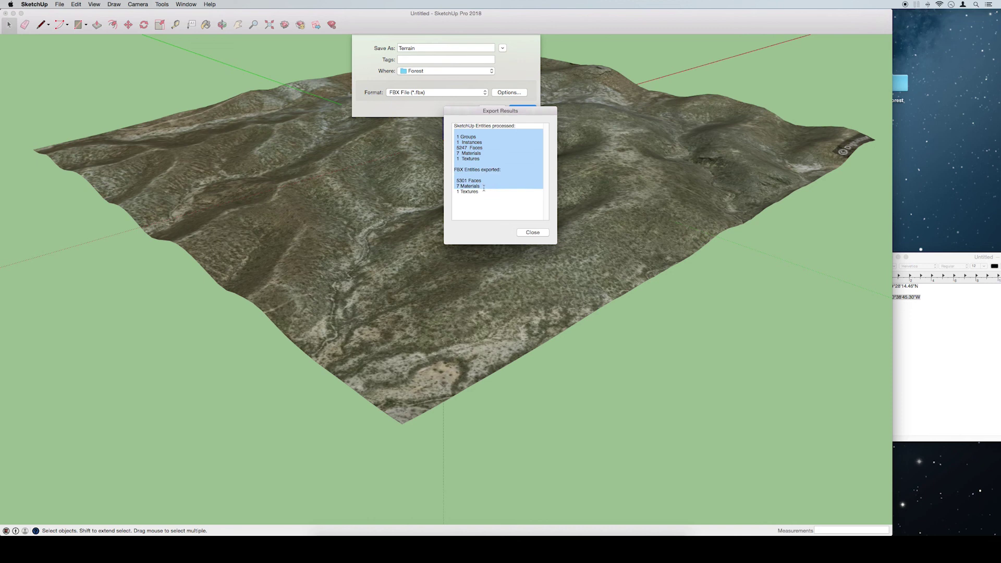
pyautogui.click(530, 232)
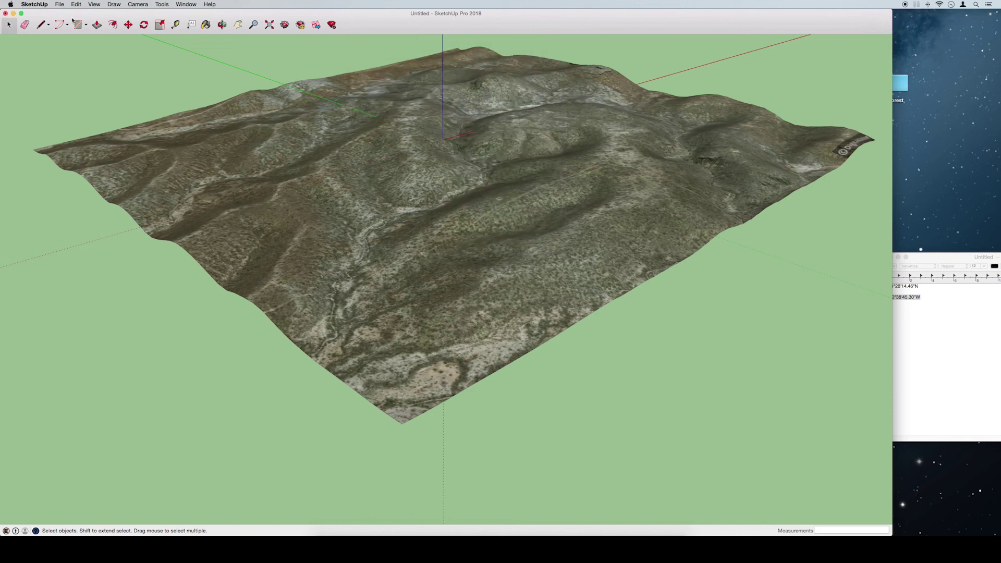
pyautogui.click(13, 14)
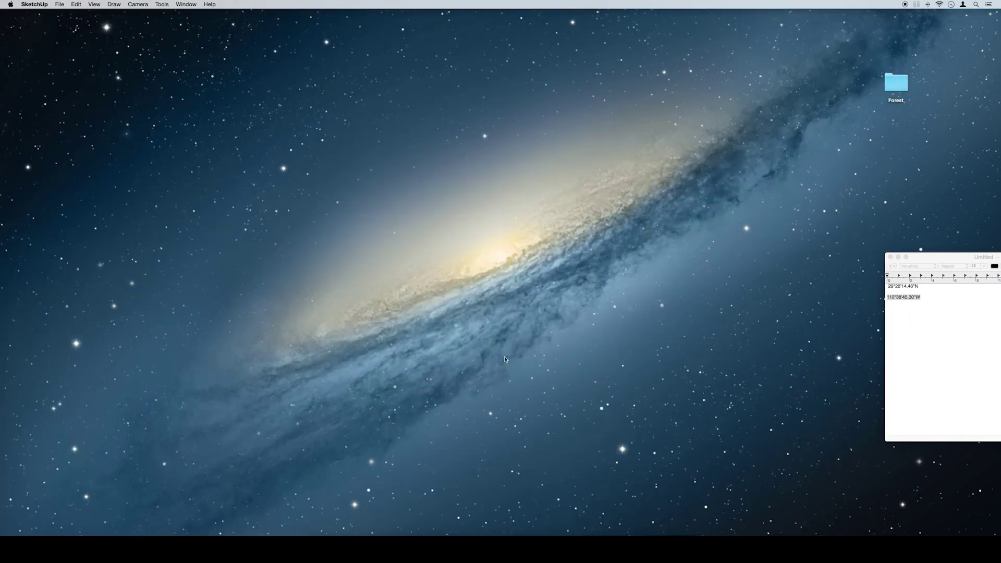